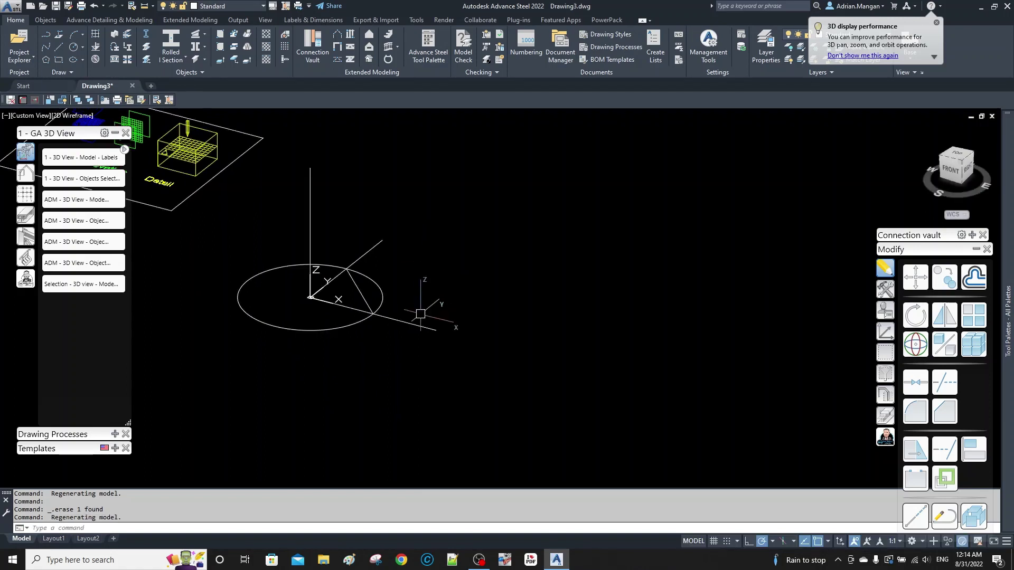
# Model a 5' rolled I-section beam along the Y direction, starting at the free end of the X-axis line.
pyautogui.scroll(5, 431, 311)
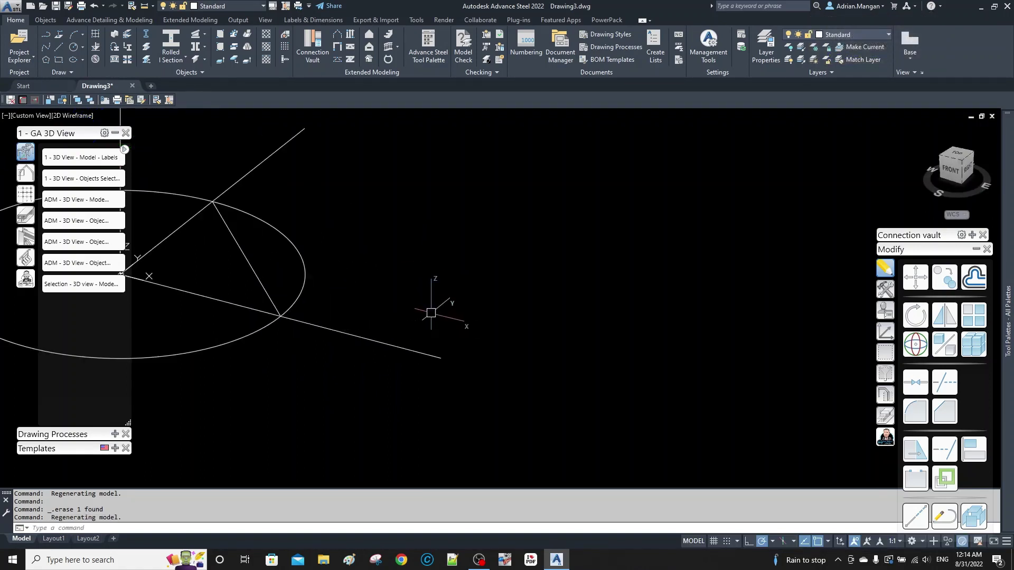
pyautogui.scroll(-2, 460, 318)
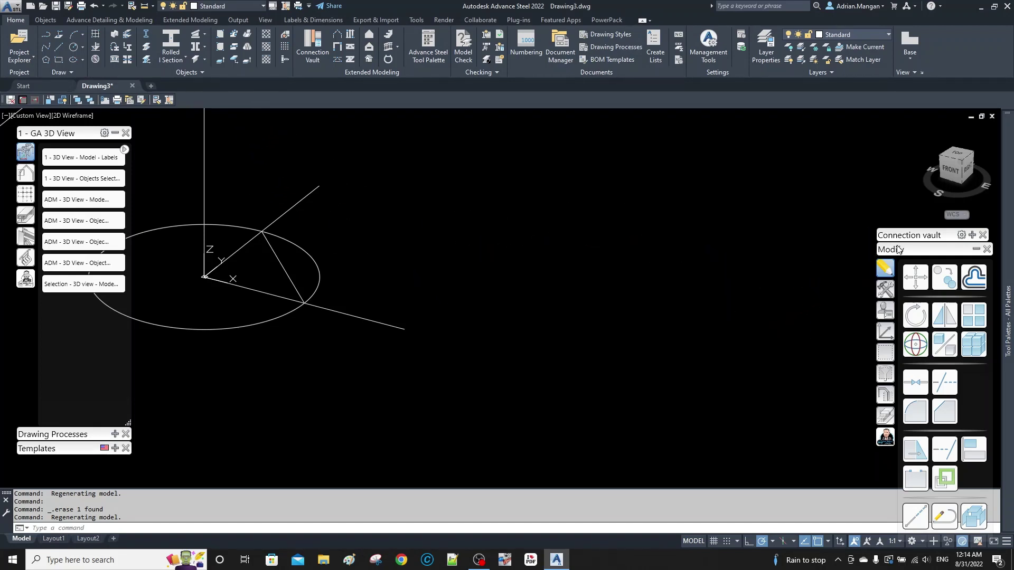
pyautogui.moveTo(911, 231); pyautogui.dragTo(914, 226)
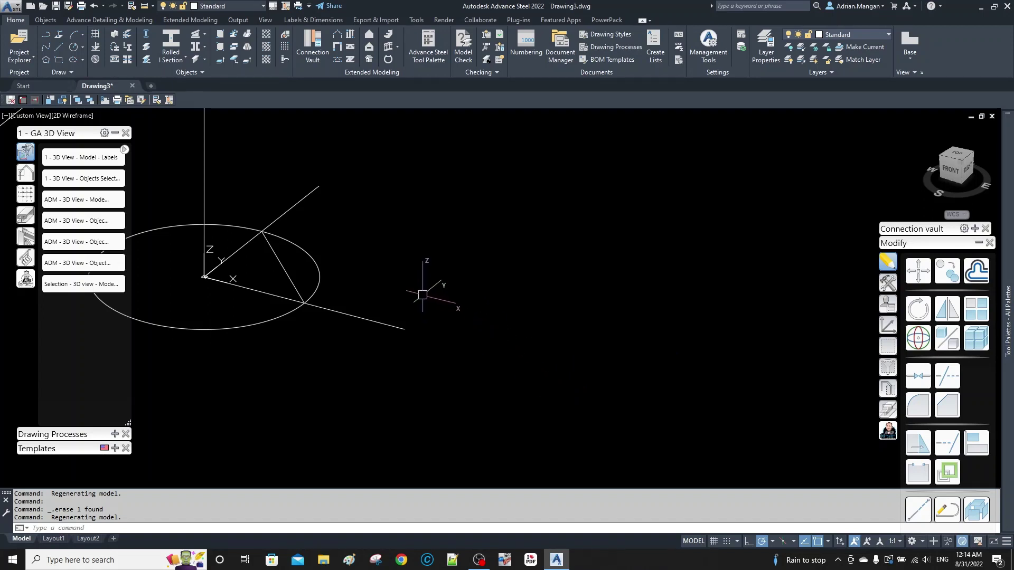
pyautogui.moveTo(478, 276)
pyautogui.mouseDown(button='middle')
pyautogui.moveTo(409, 258)
pyautogui.moveTo(383, 270)
pyautogui.mouseUp(button='middle')
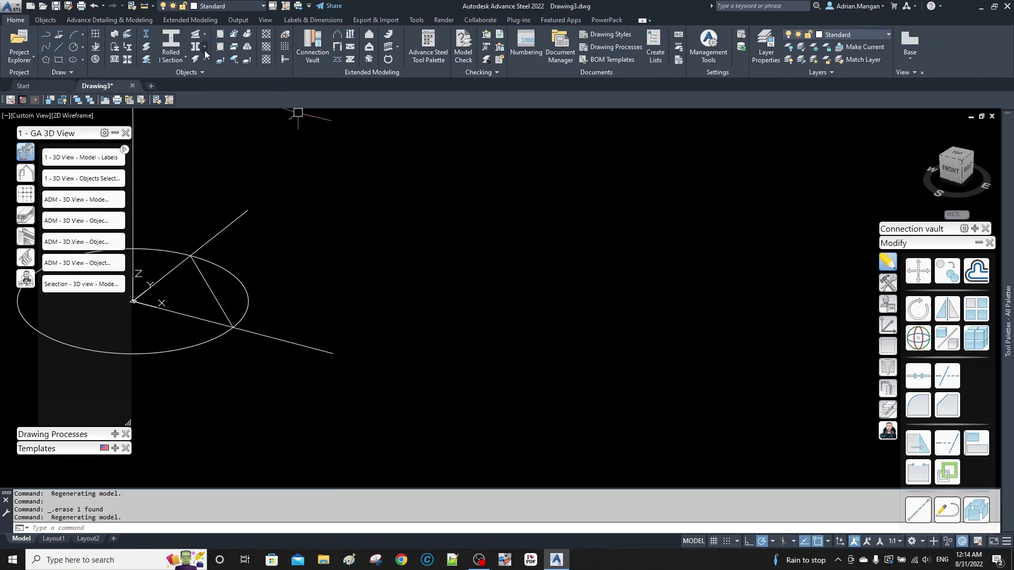
pyautogui.click(171, 43)
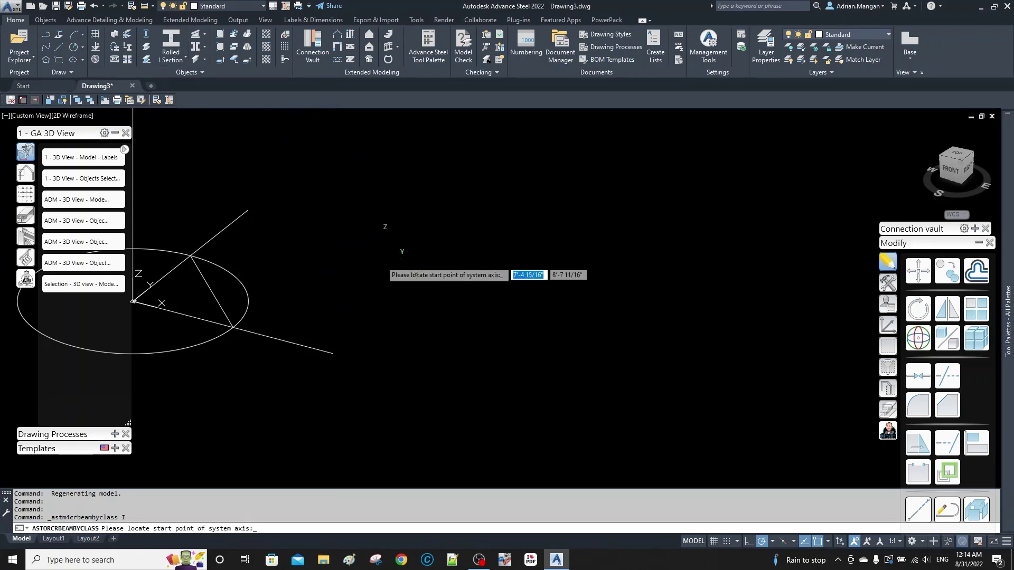
pyautogui.keyDown('shift'); pyautogui.moveTo(415, 275); pyautogui.dragTo(357, 260, button='middle'); pyautogui.keyUp('shift')
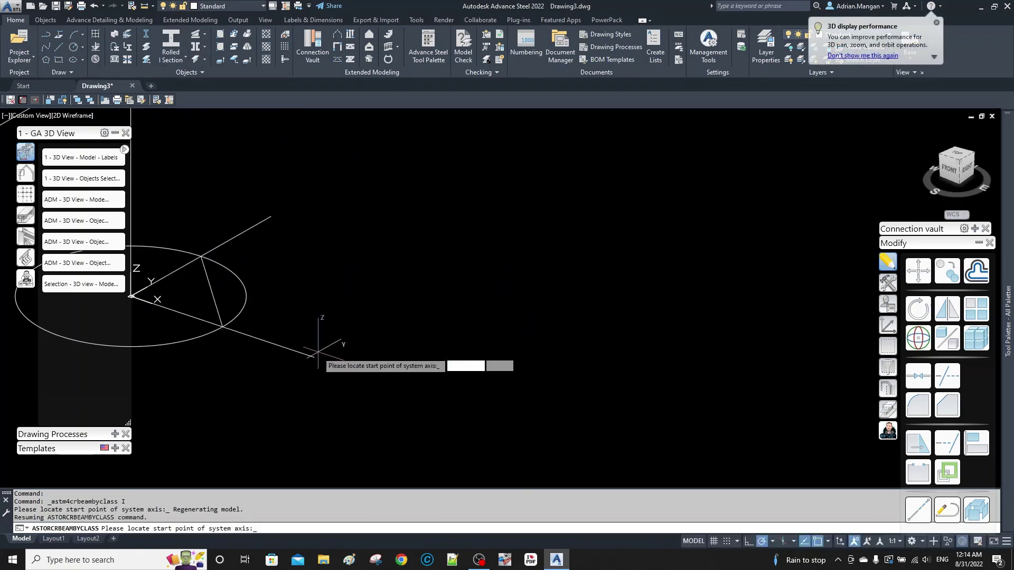
pyautogui.click(315, 356)
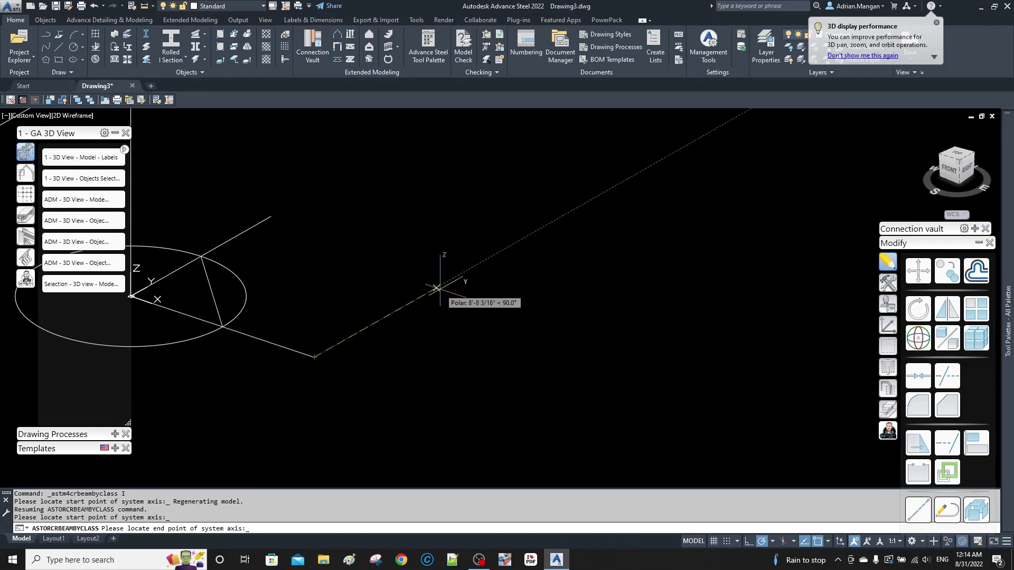
pyautogui.write("5'")
pyautogui.press('Return')
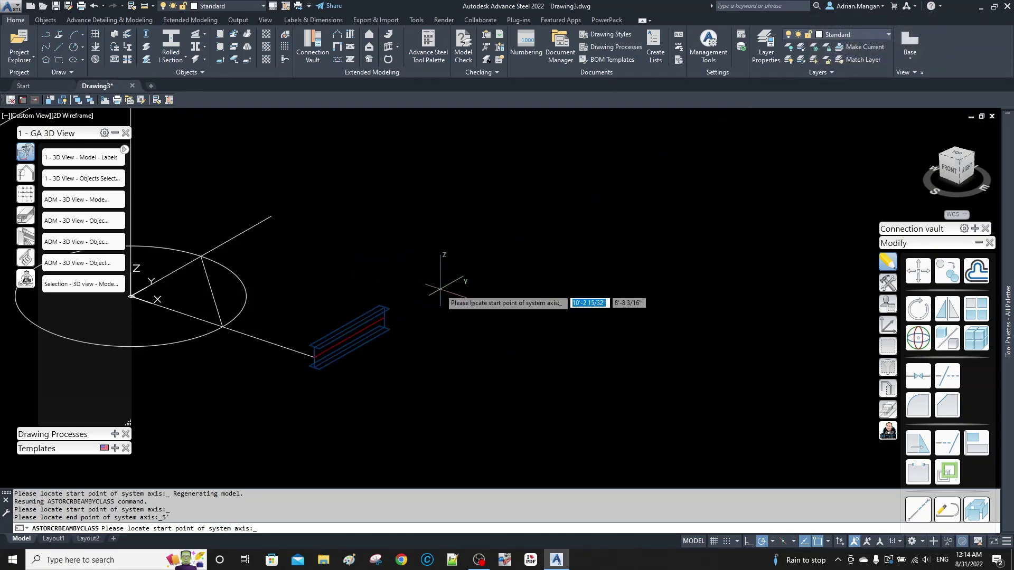
pyautogui.press('Return')
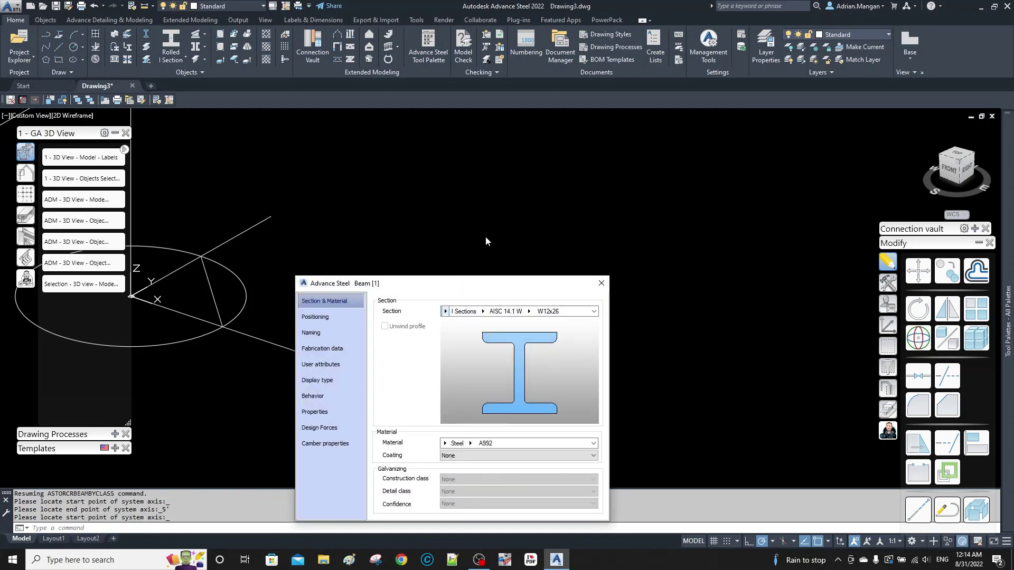
# Set the beam's positioning offset to the top centre of the section and its model role to Beam.
pyautogui.click(346, 319)
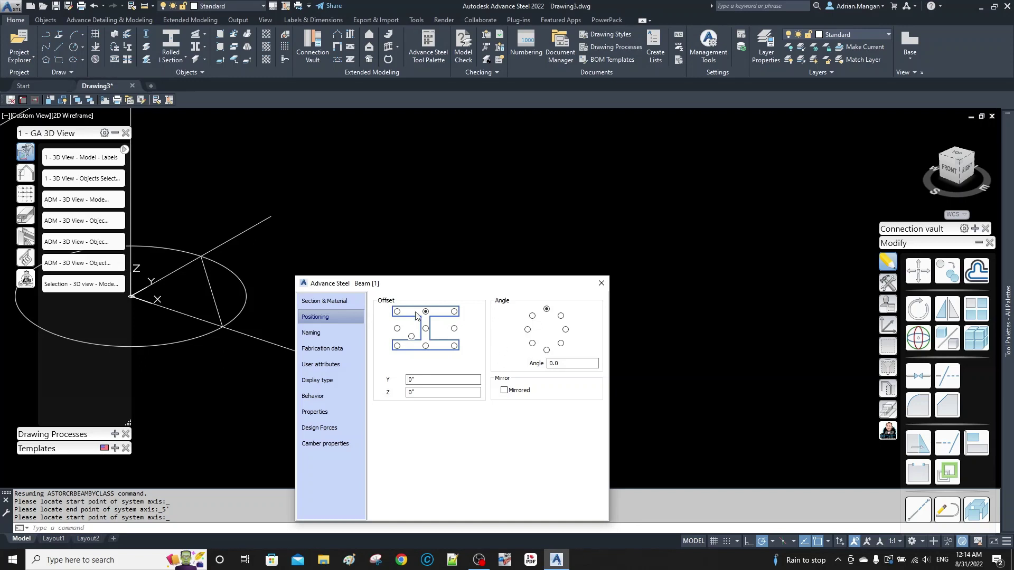
pyautogui.click(344, 301)
pyautogui.click(328, 334)
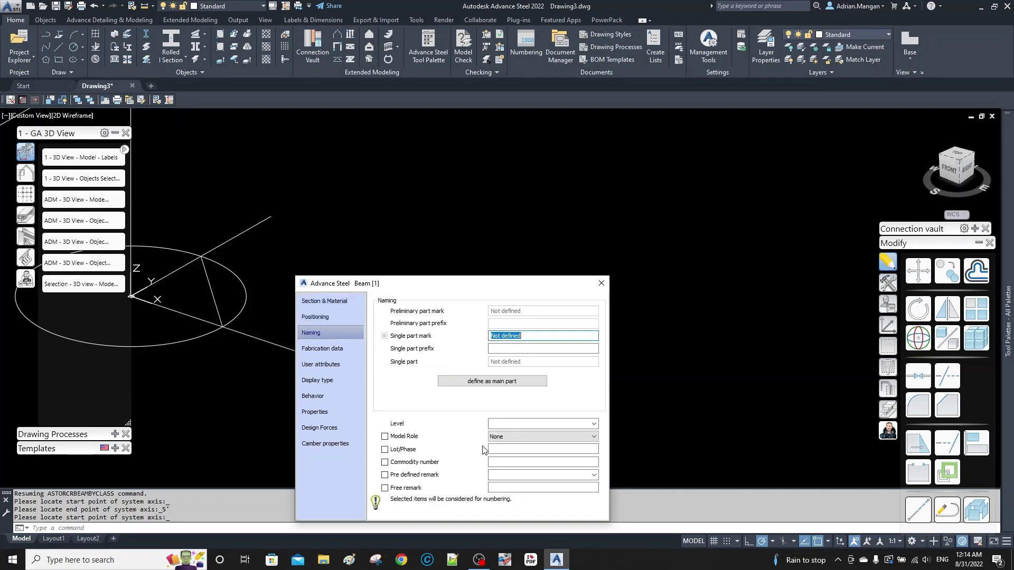
pyautogui.click(518, 437)
pyautogui.click(518, 441)
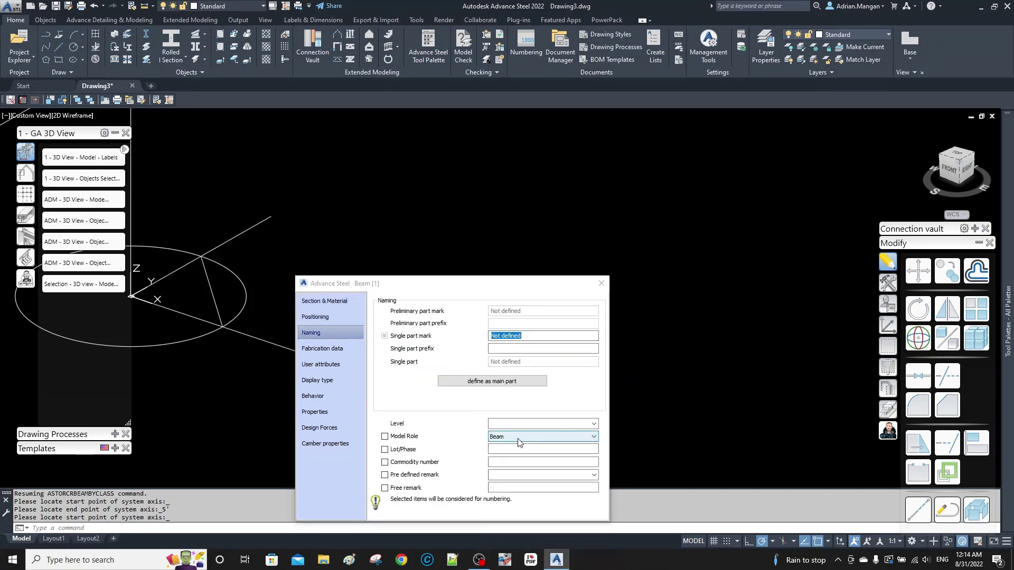
pyautogui.rightClick(521, 281)
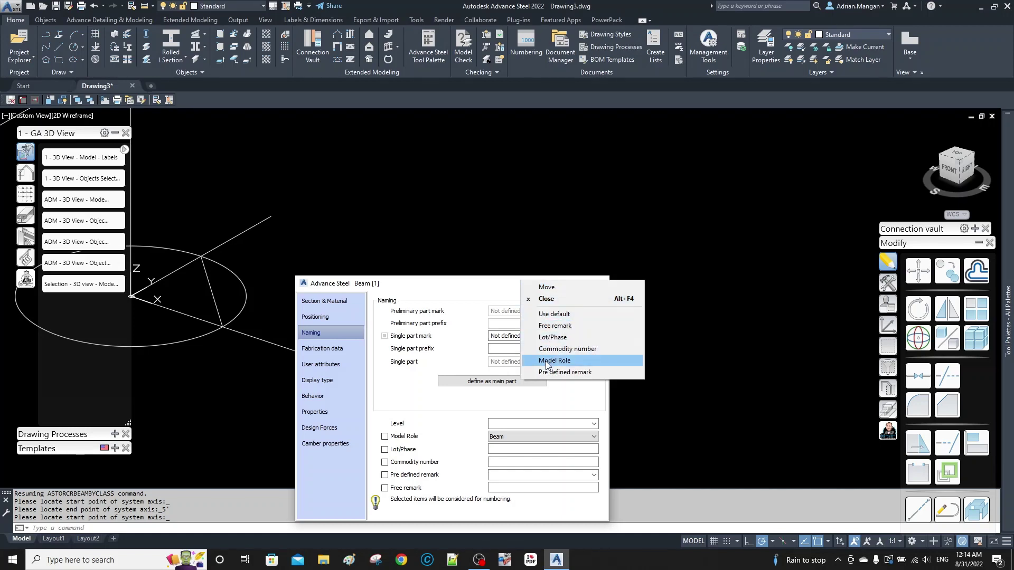
pyautogui.press('Escape')
pyautogui.click(599, 283)
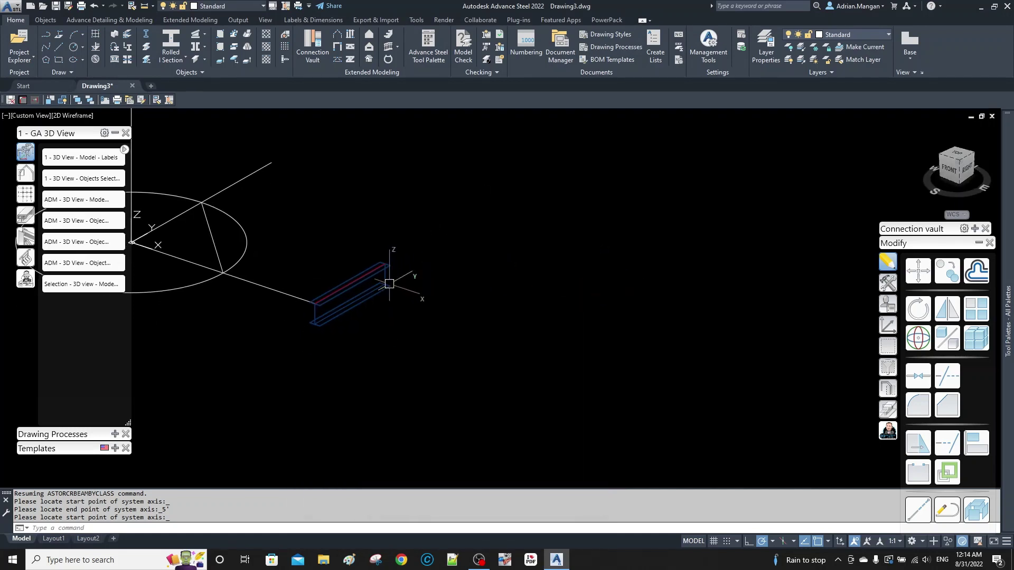
pyautogui.scroll(4, 390, 282)
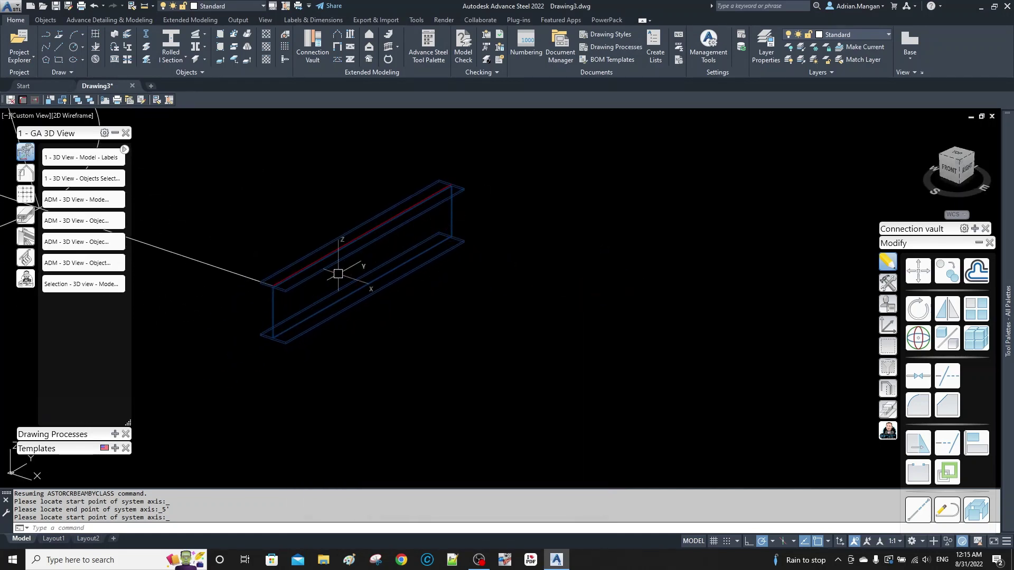
pyautogui.scroll(-4, 433, 282)
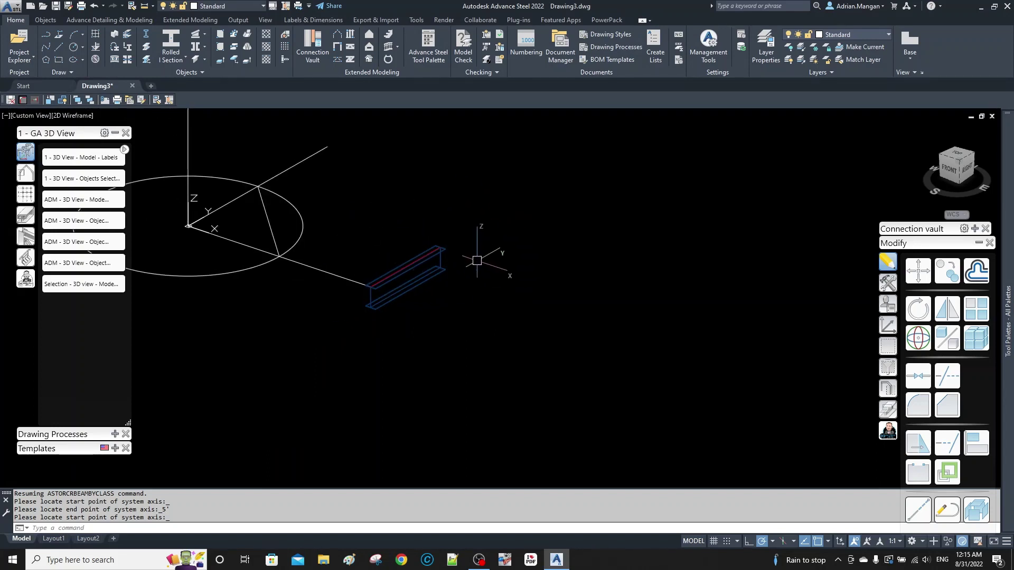
pyautogui.moveTo(507, 227); pyautogui.dragTo(485, 224, button='middle')
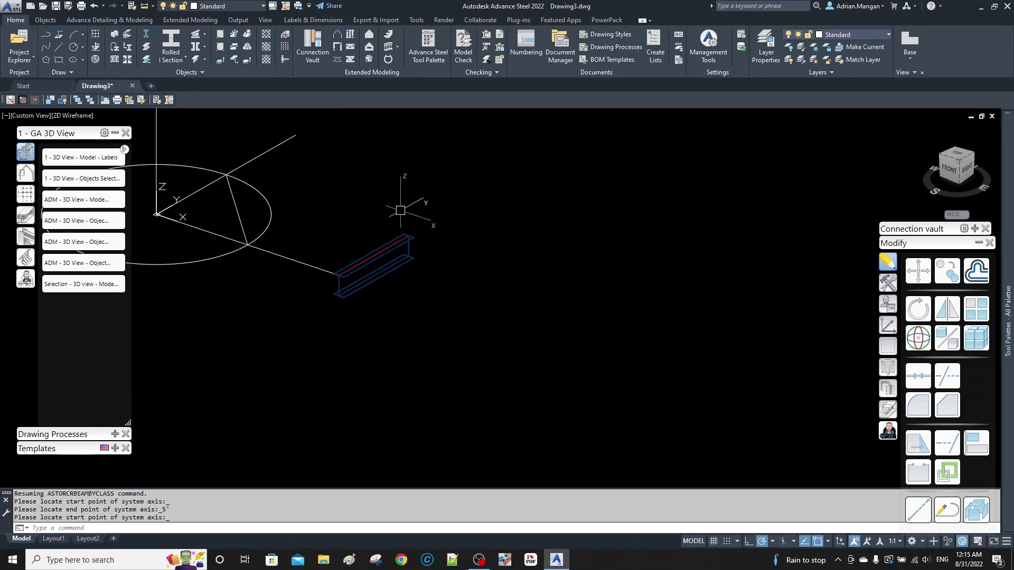
pyautogui.click(194, 35)
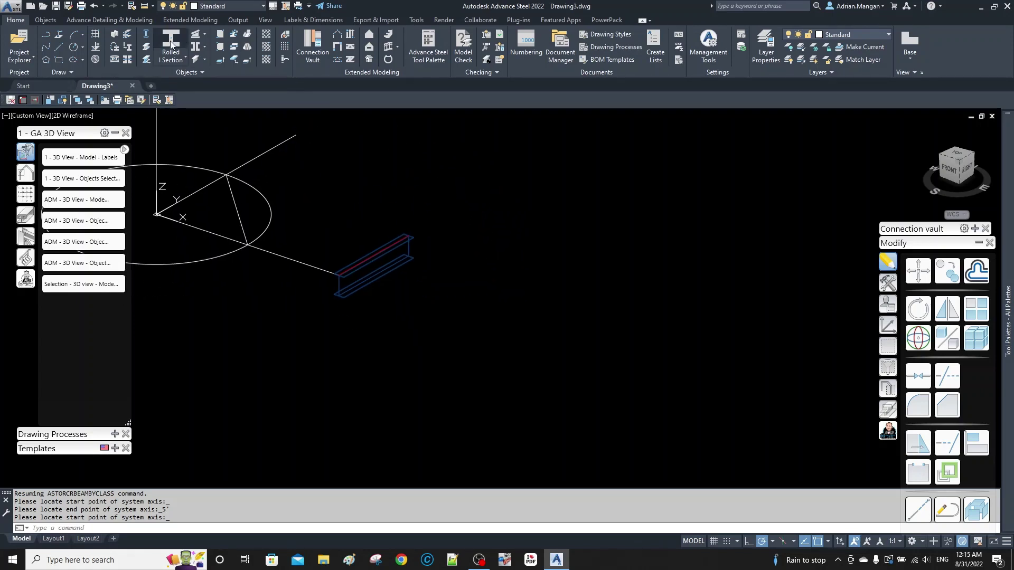
pyautogui.click(510, 257)
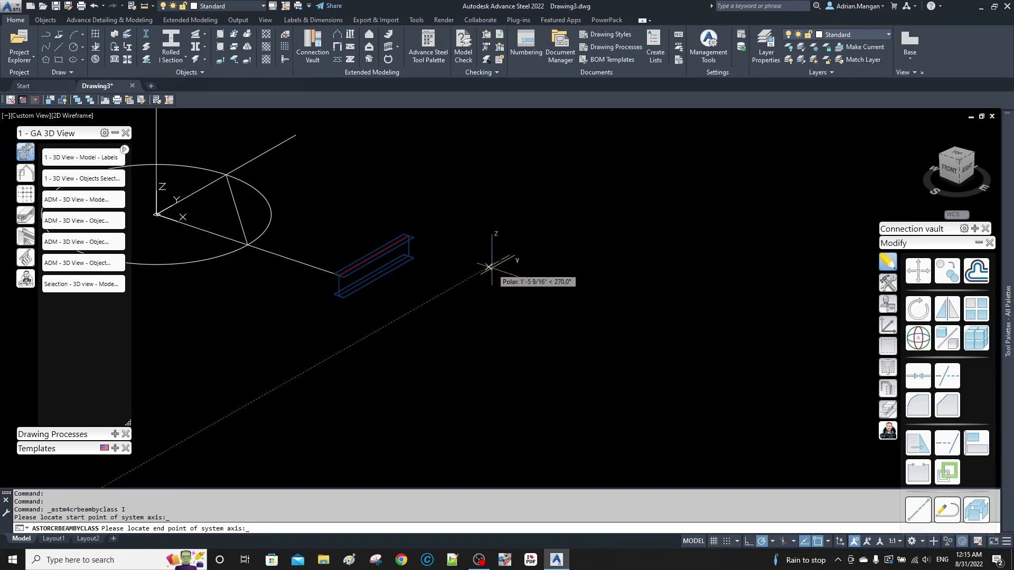
pyautogui.write('5')
pyautogui.press('Escape')
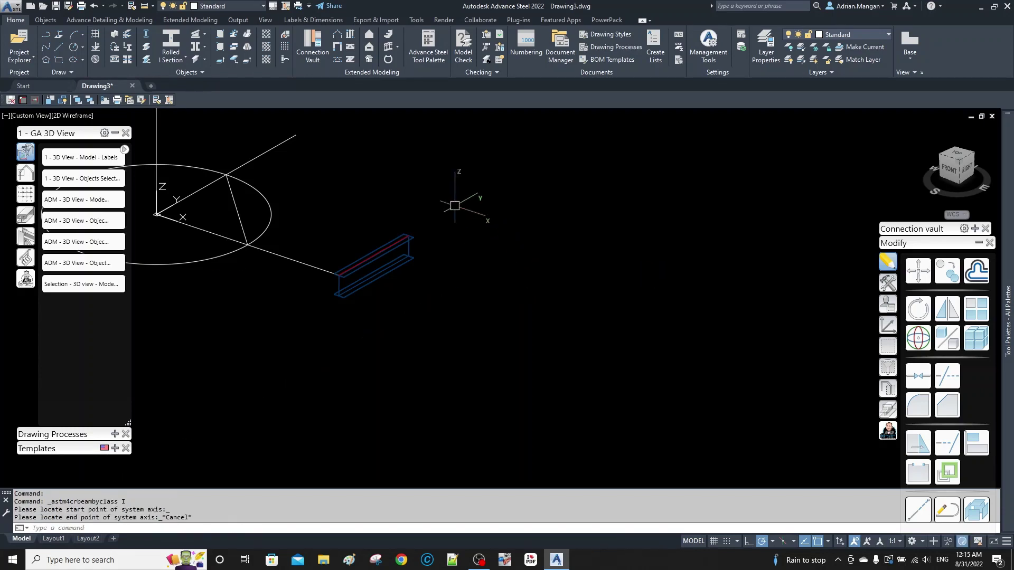
# Model a second 5' rolled I-section beam parallel to the first, starting 5' along X from the first beam's far top end.
pyautogui.click(169, 41)
pyautogui.scroll(3, 410, 232)
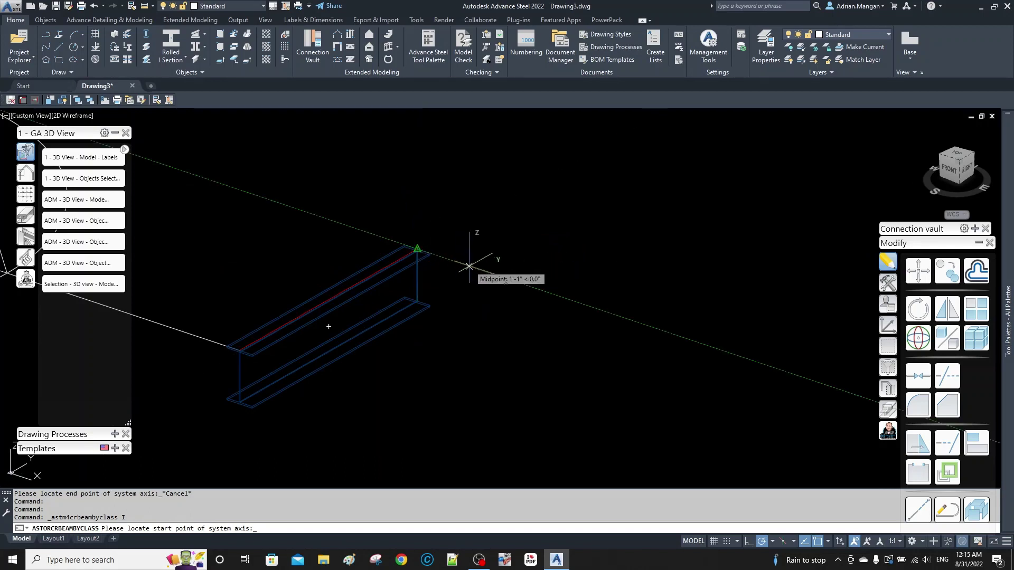
pyautogui.write("5'")
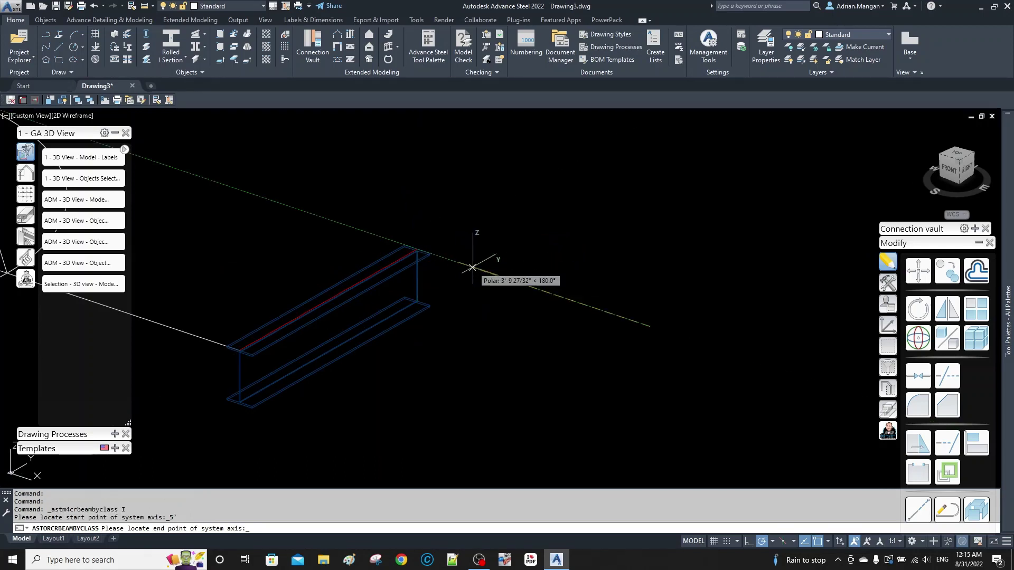
pyautogui.press('Return')
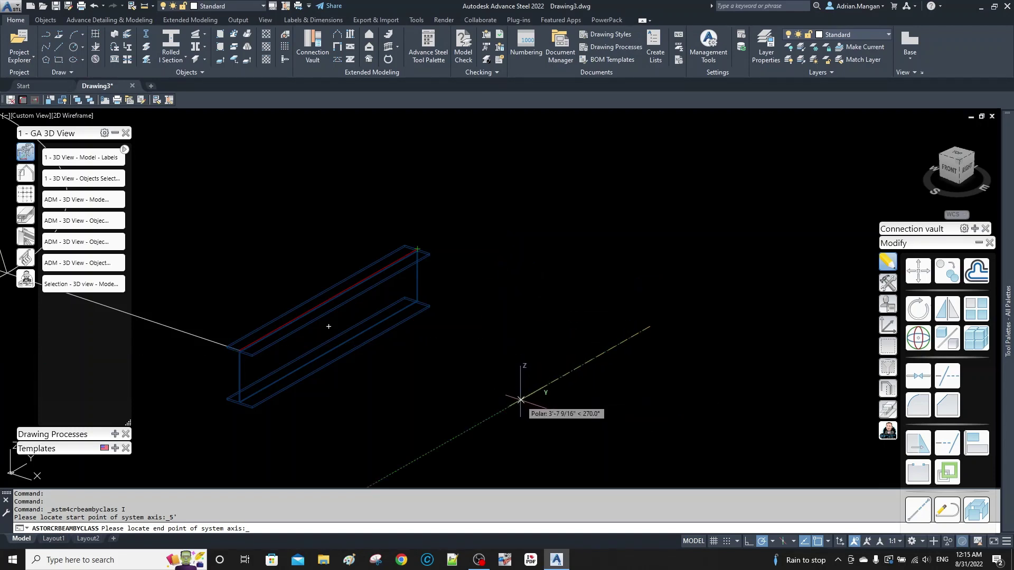
pyautogui.write("5'")
pyautogui.press('Return')
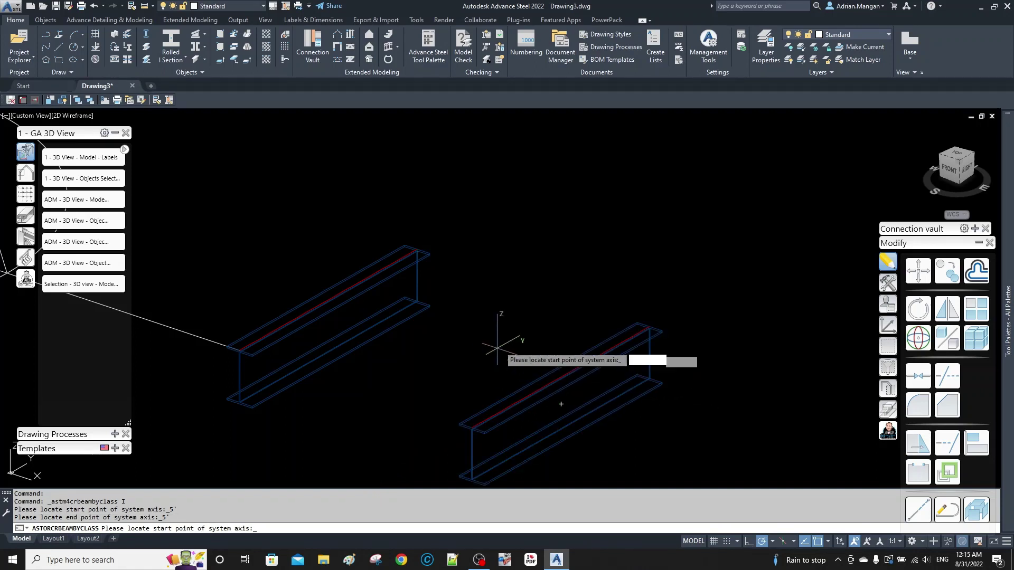
pyautogui.press('Escape')
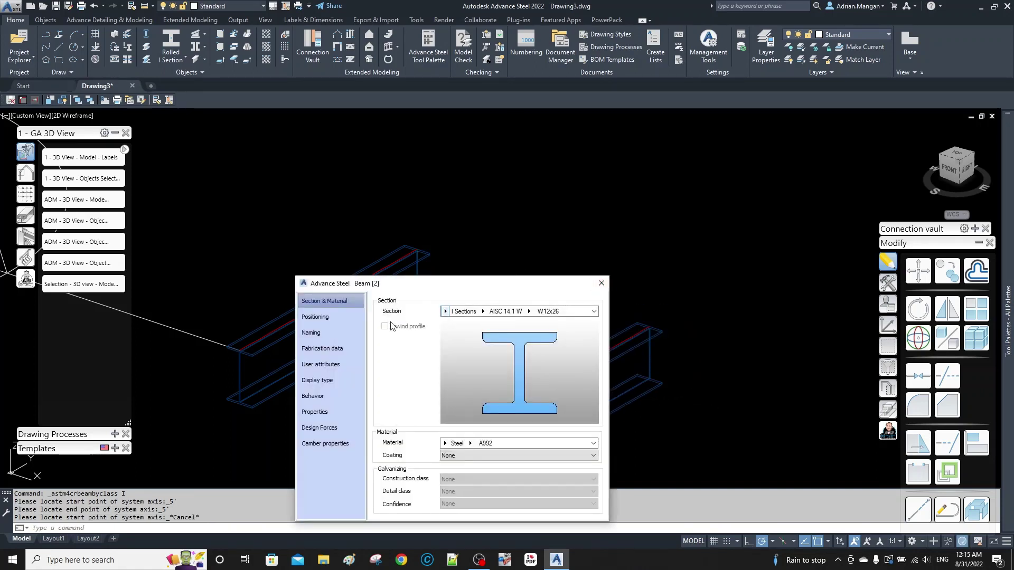
# Check the second beam's naming and positioning properties.
pyautogui.click(335, 331)
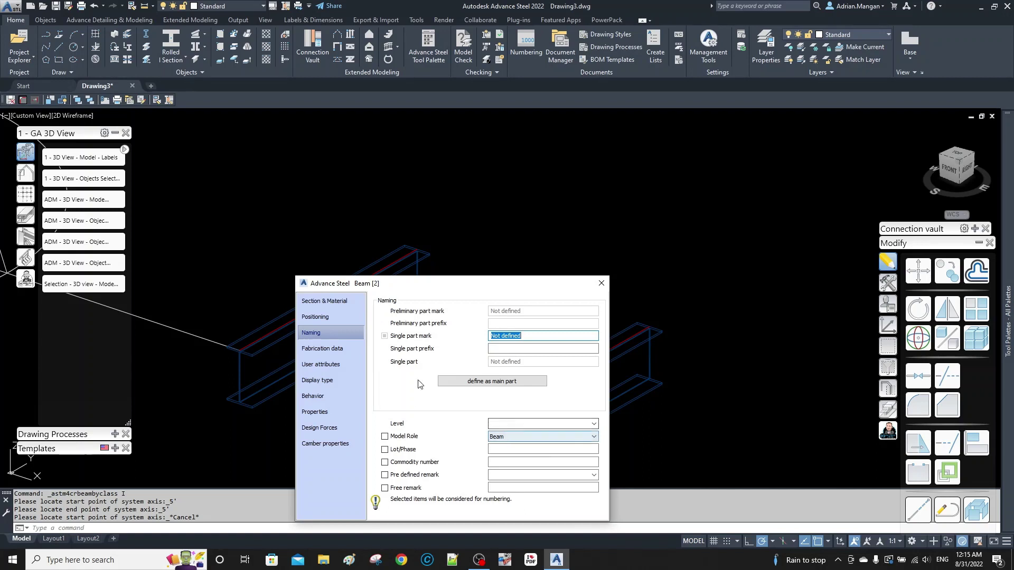
pyautogui.click(334, 317)
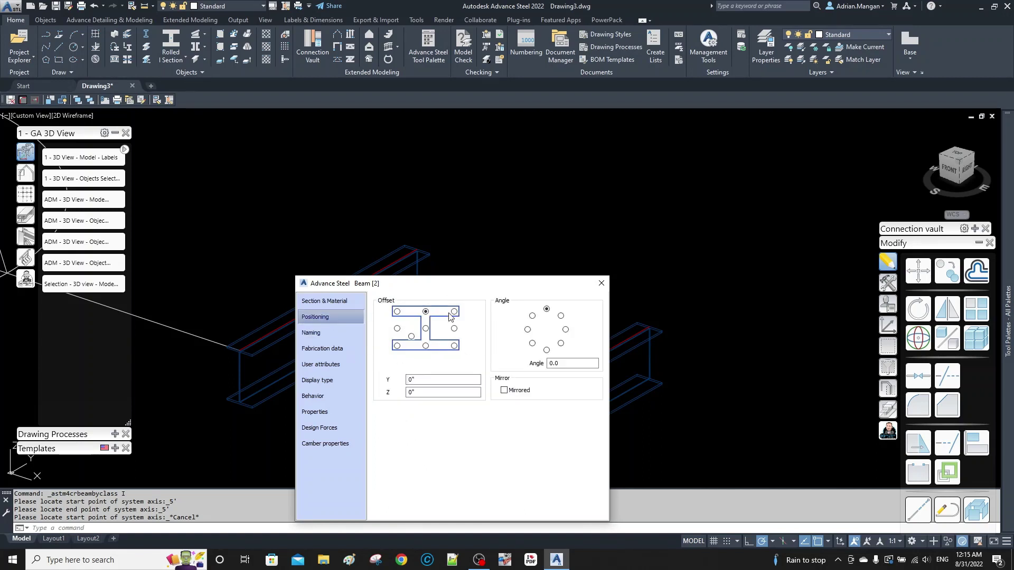
pyautogui.click(600, 283)
# Measure the distance between the far top ends of the two beams.
pyautogui.moveTo(441, 202); pyautogui.dragTo(362, 148, button='middle')
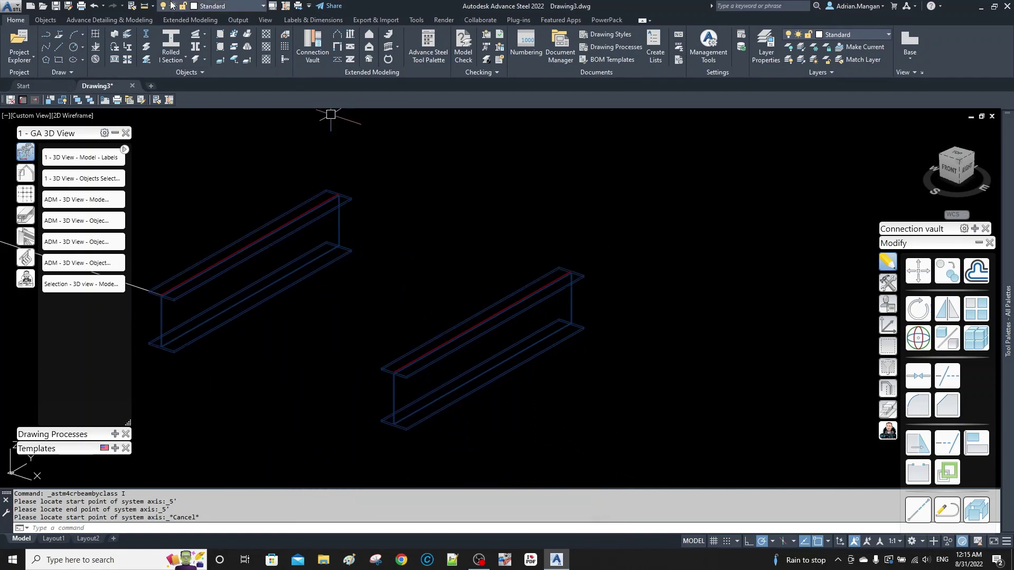
pyautogui.click(144, 6)
pyautogui.click(153, 23)
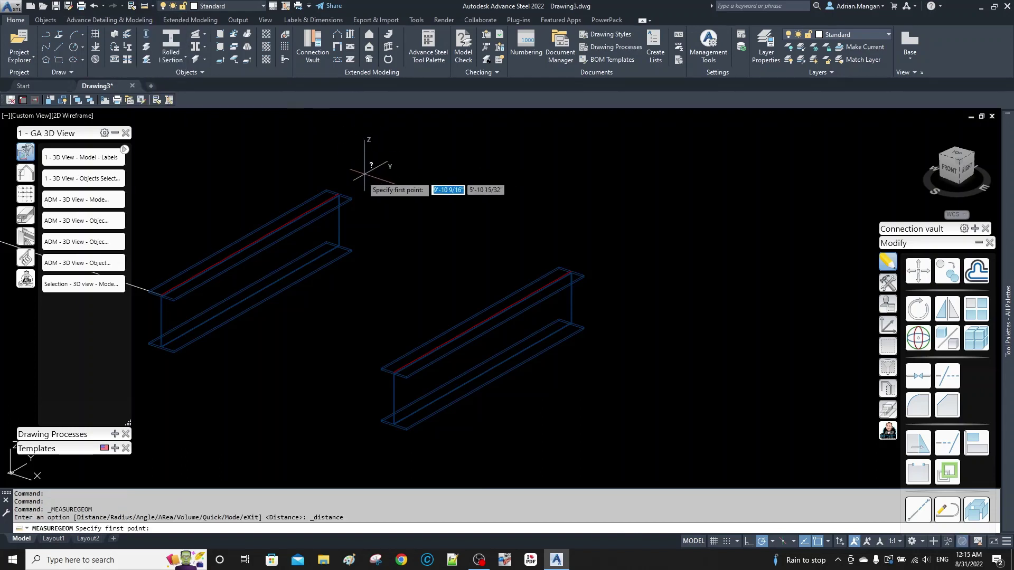
pyautogui.click(339, 193)
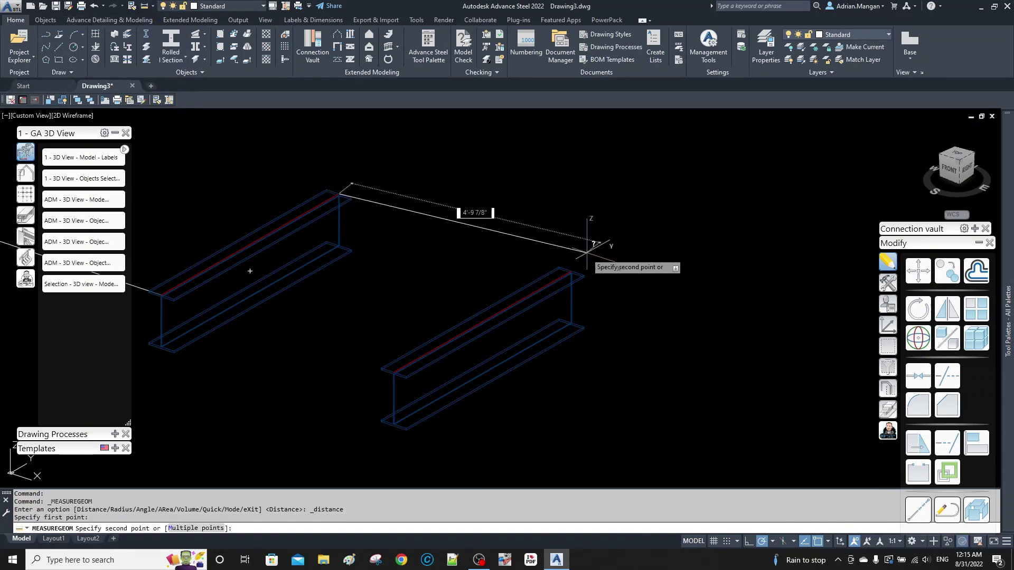
pyautogui.click(571, 270)
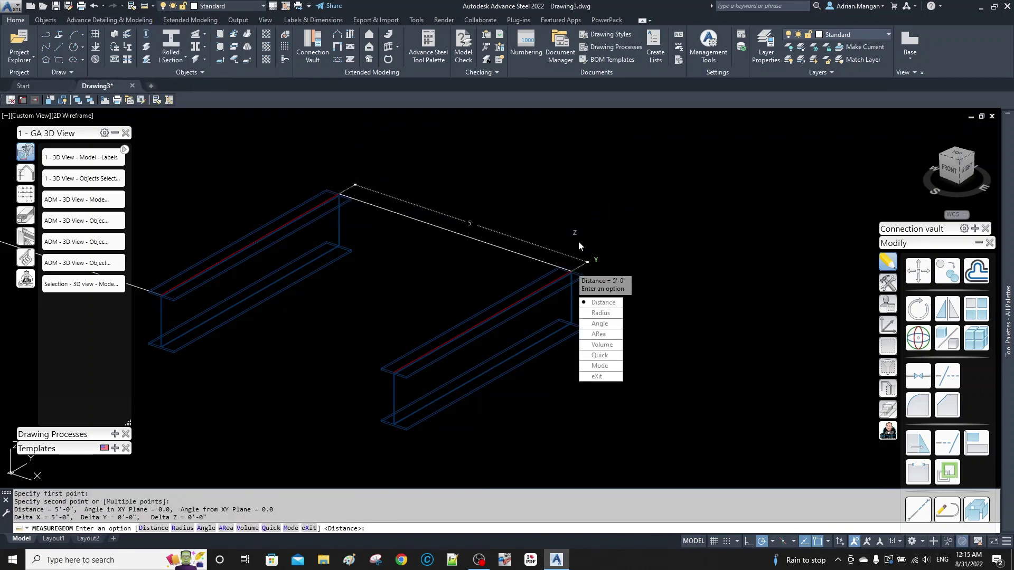
pyautogui.press('Escape')
# Draw a 12 by 12 inch rectangle with its first corner at the far end of the Y axis line.
pyautogui.scroll(-5, 578, 246)
pyautogui.moveTo(571, 224); pyautogui.dragTo(564, 287, button='middle')
pyautogui.moveTo(419, 163); pyautogui.dragTo(397, 198, button='middle')
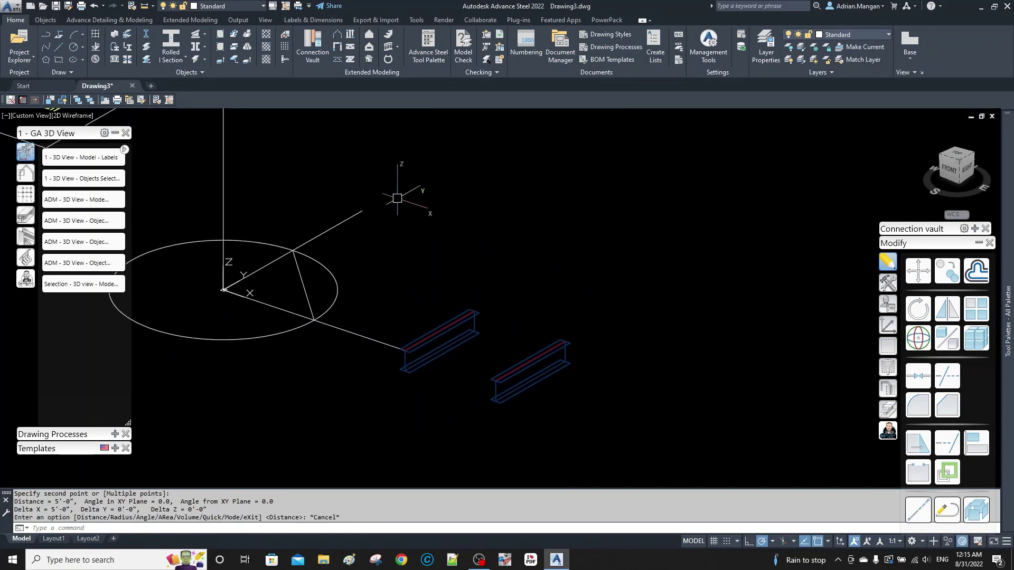
pyautogui.scroll(3, 388, 196)
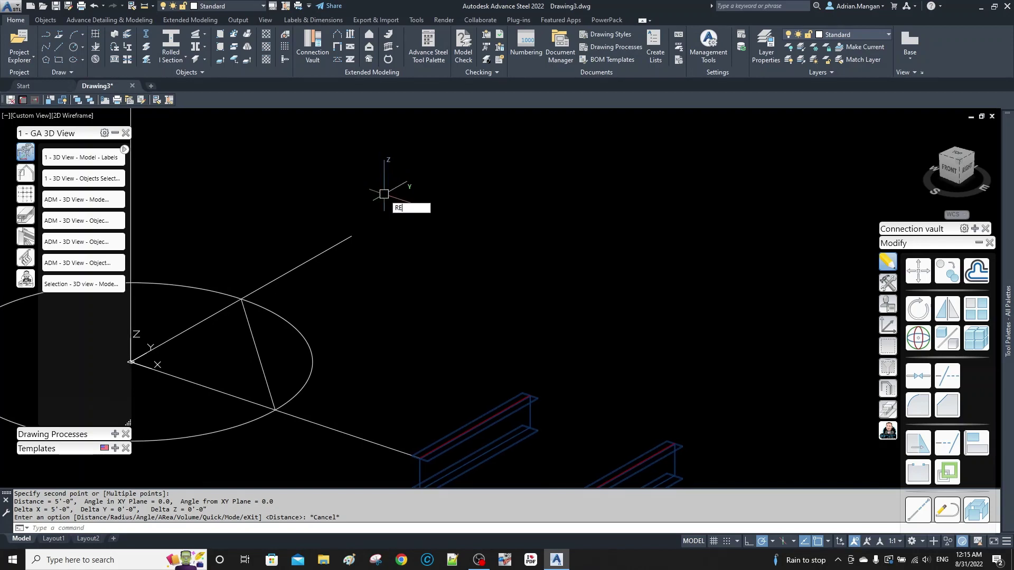
pyautogui.write('C')
pyautogui.press('Return')
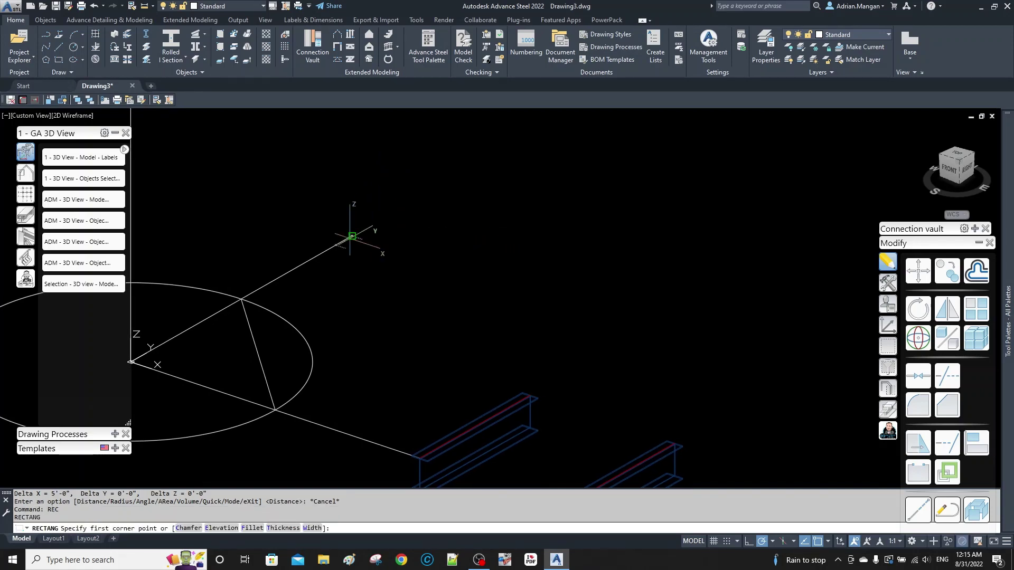
pyautogui.click(352, 235)
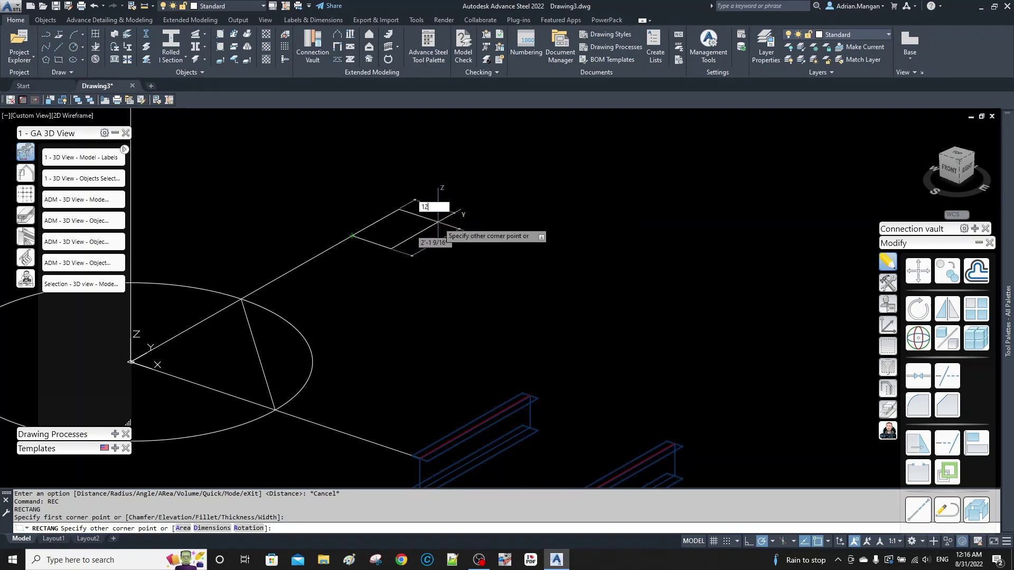
pyautogui.press('Tab')
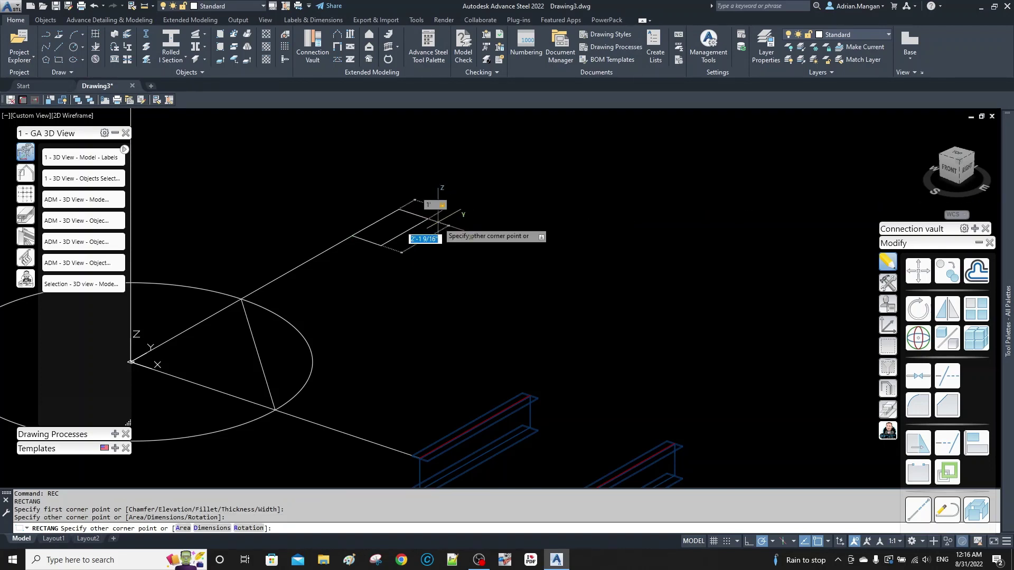
pyautogui.press('Return')
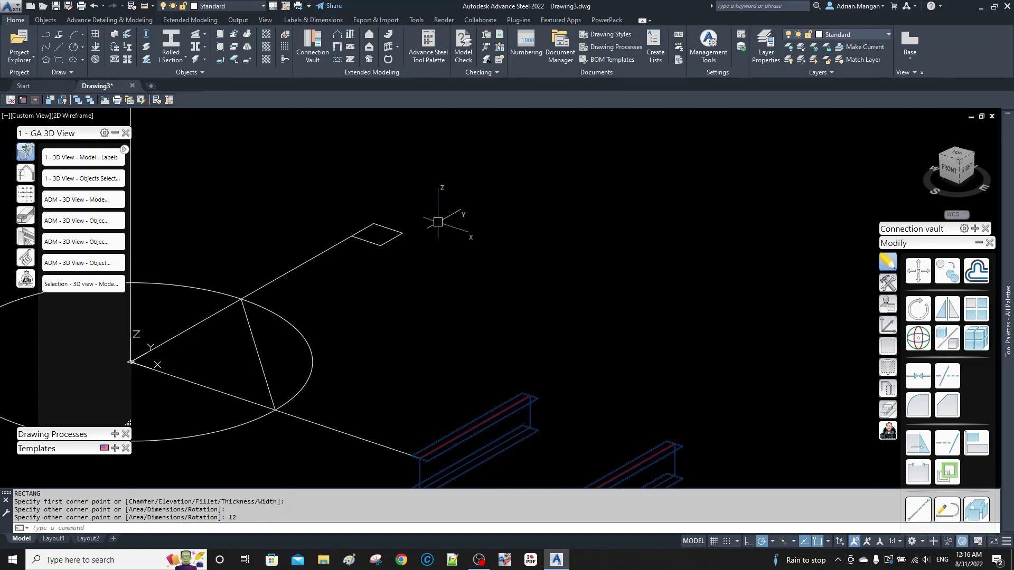
# Create a plate from the rectangle polyline at the end of the Y axis line, keeping the default plate properties.
pyautogui.click(247, 18)
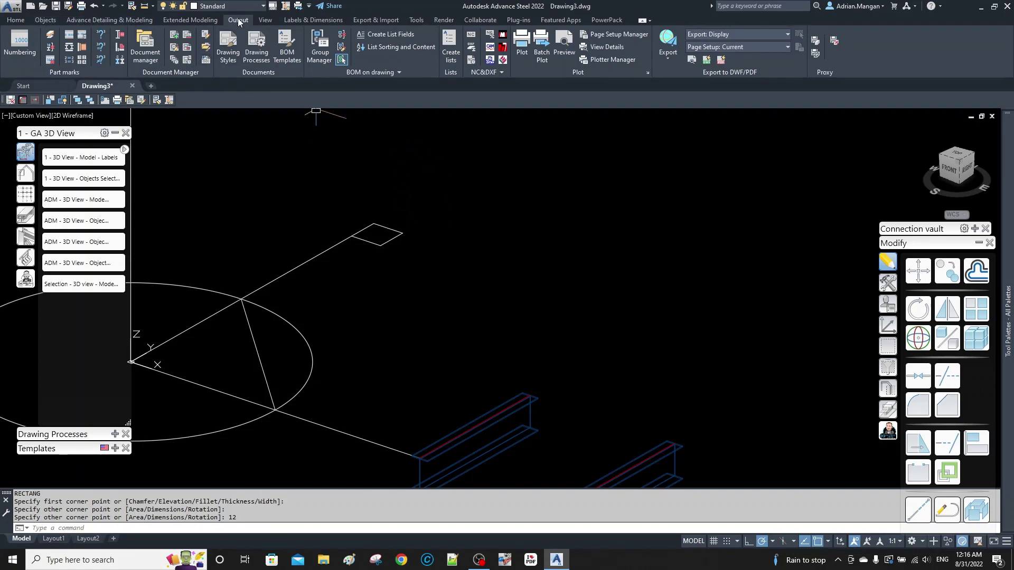
pyautogui.click(46, 20)
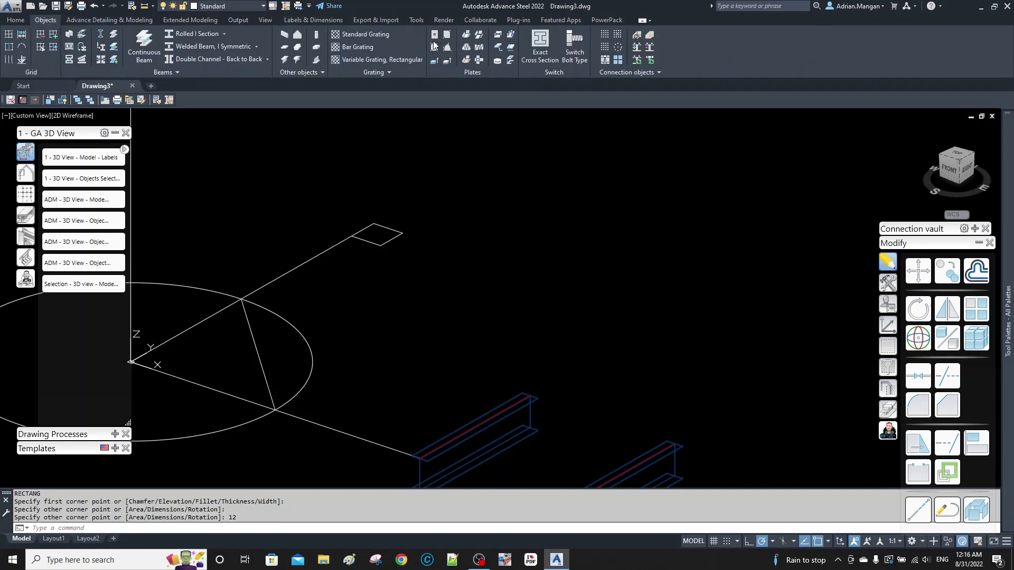
pyautogui.click(436, 59)
pyautogui.click(373, 227)
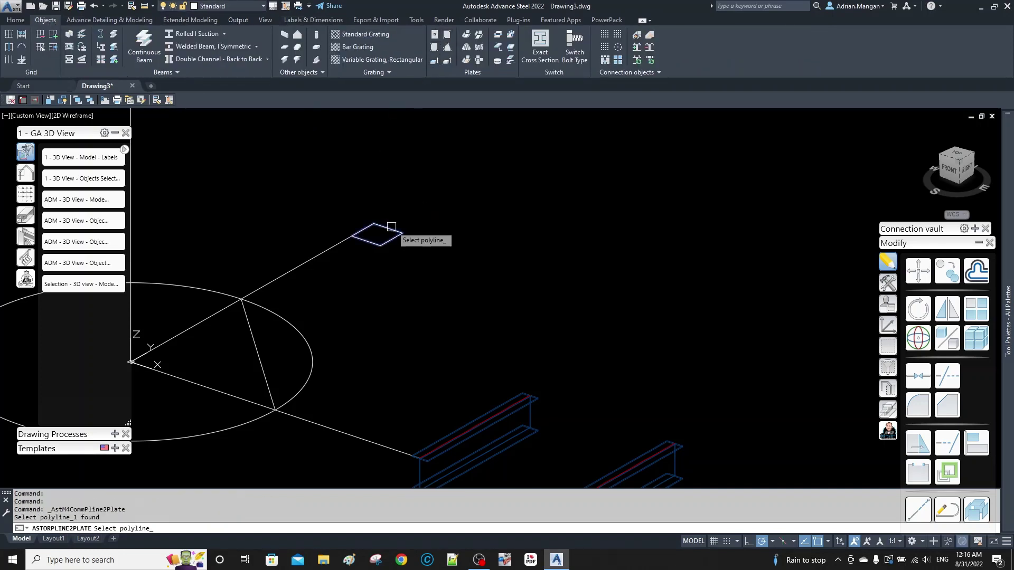
pyautogui.press('Return')
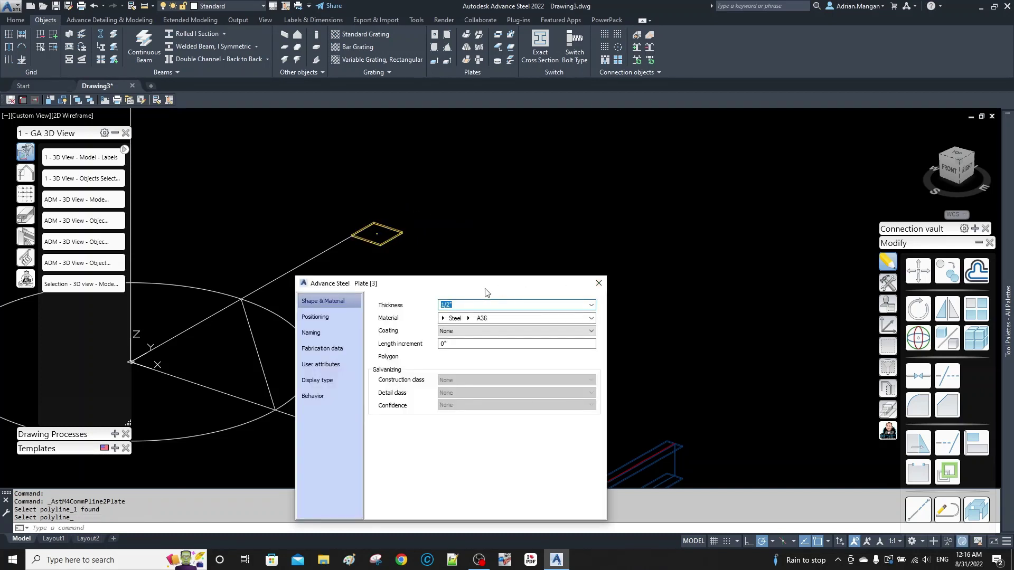
pyautogui.click(598, 285)
pyautogui.scroll(5, 380, 227)
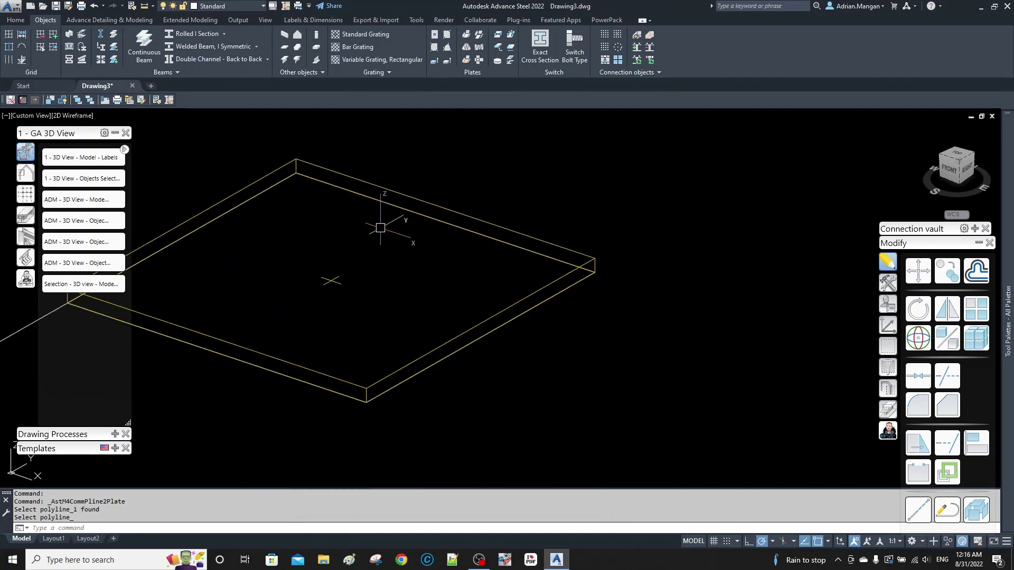
pyautogui.click(389, 206)
pyautogui.press('Escape')
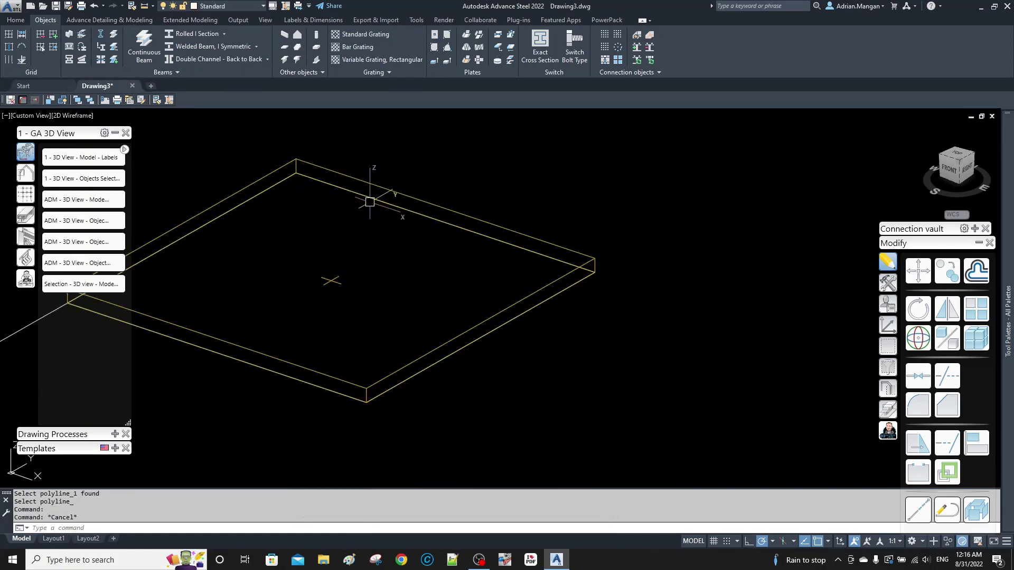
# Move the new plate 4' in the negative X direction, away from the rectangle, using polar tracking.
pyautogui.scroll(-5, 407, 185)
pyautogui.click(411, 185)
pyautogui.rightClick(422, 152)
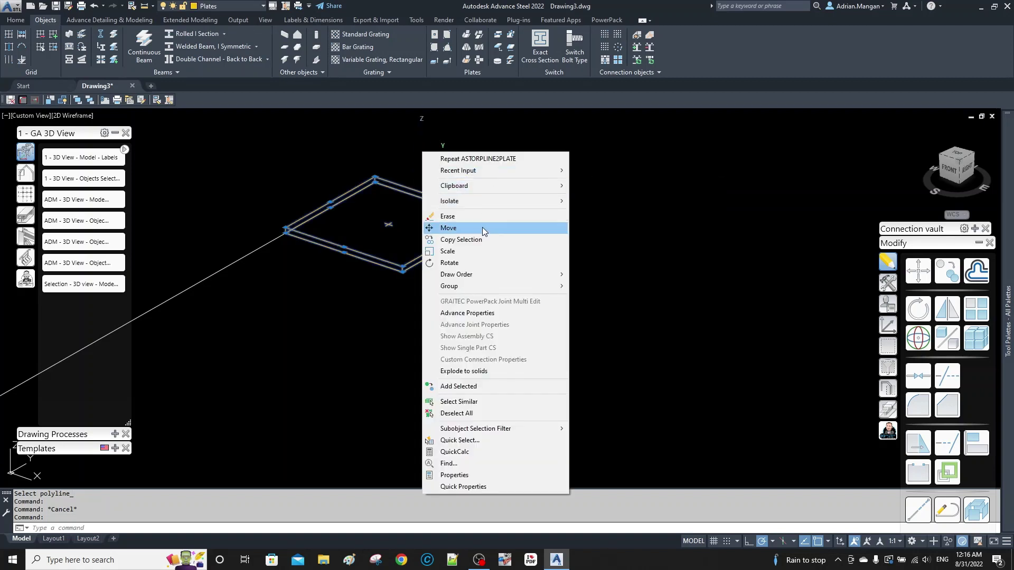
pyautogui.click(478, 230)
pyautogui.click(504, 189)
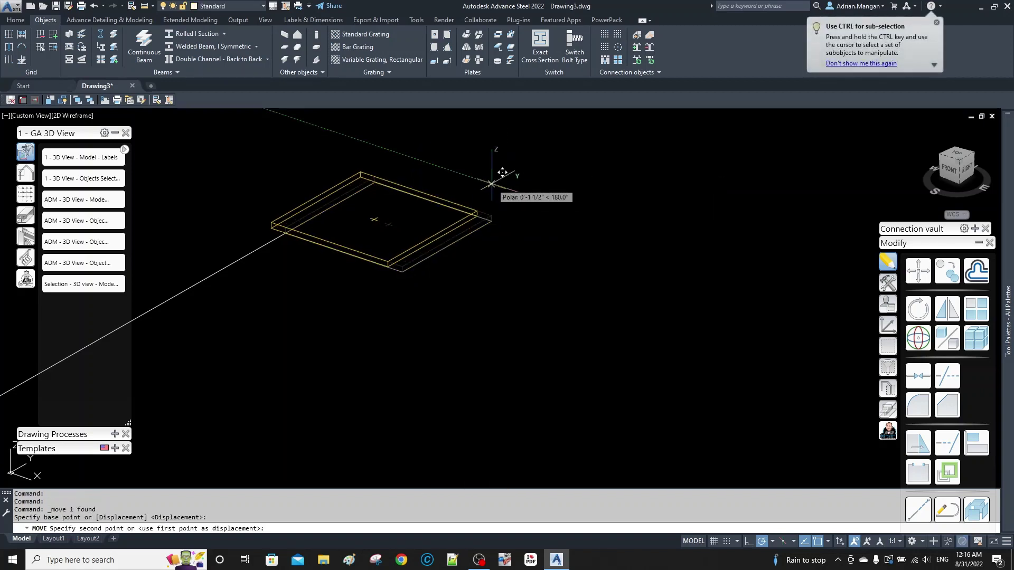
pyautogui.write("4'")
pyautogui.press('Return')
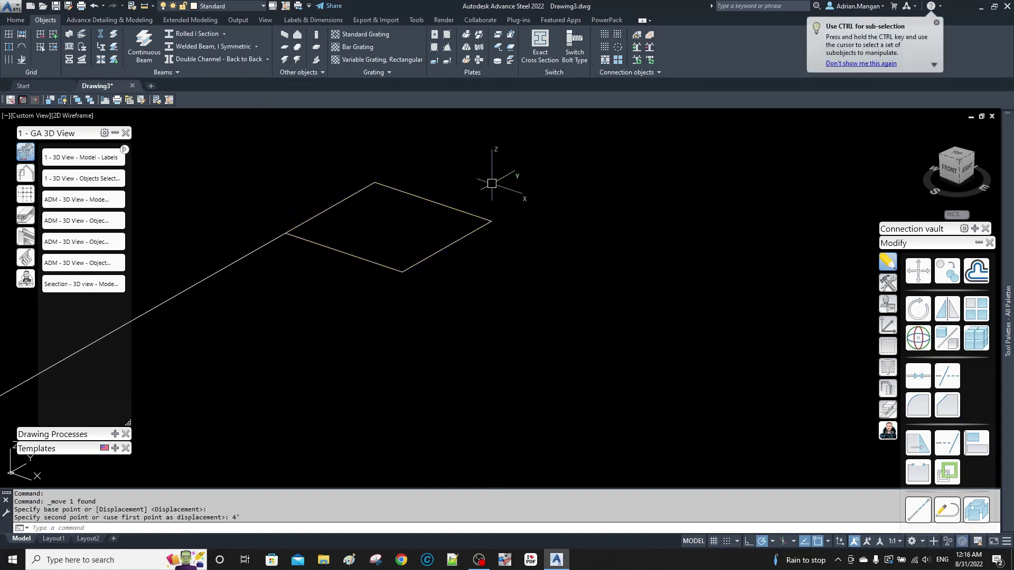
pyautogui.press('Escape')
pyautogui.scroll(-5, 486, 188)
pyautogui.scroll(4, 486, 187)
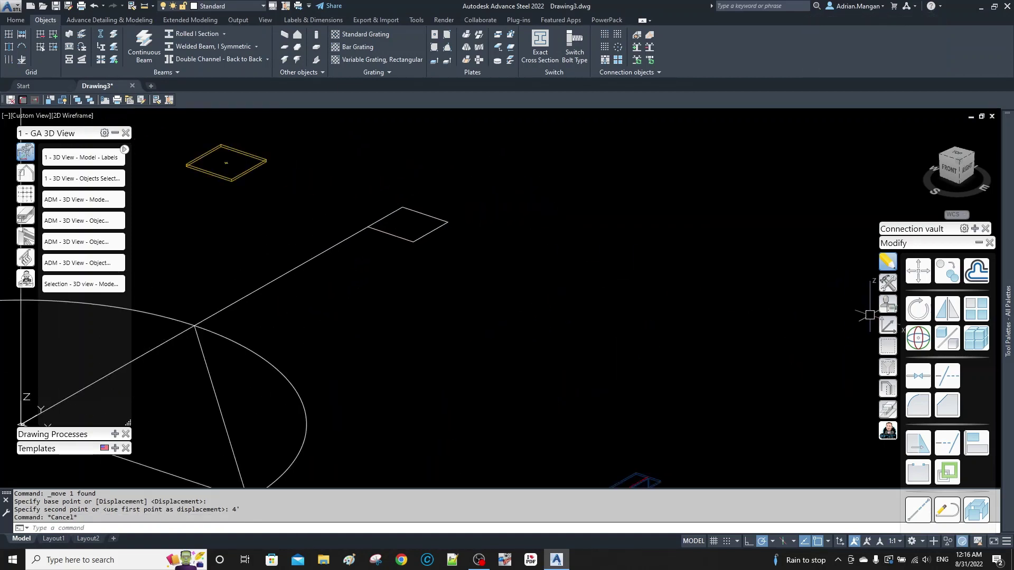
# Rotate the UCS twice about its X axis so that Z points downward.
pyautogui.click(884, 324)
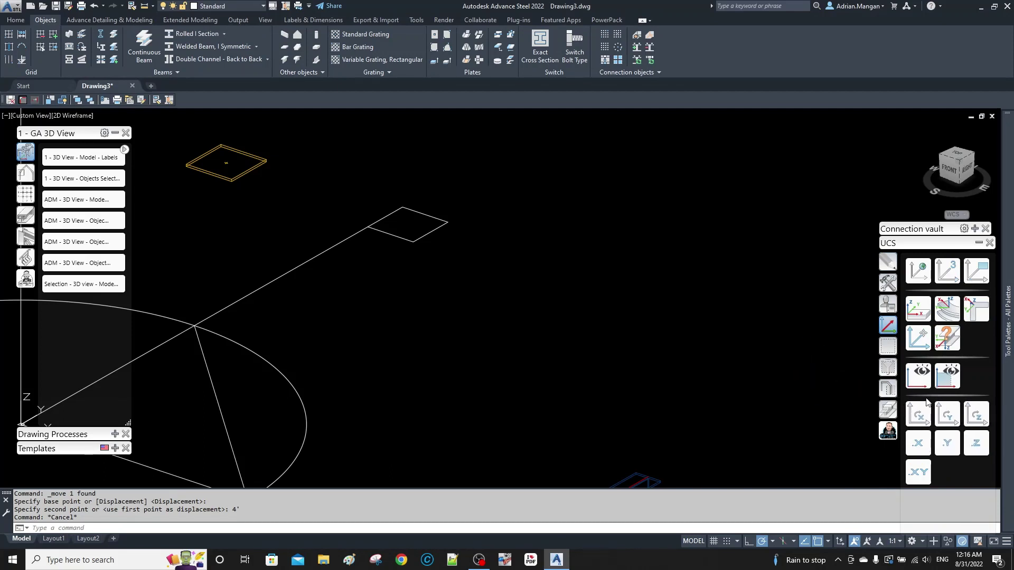
pyautogui.click(918, 416)
pyautogui.click(918, 416)
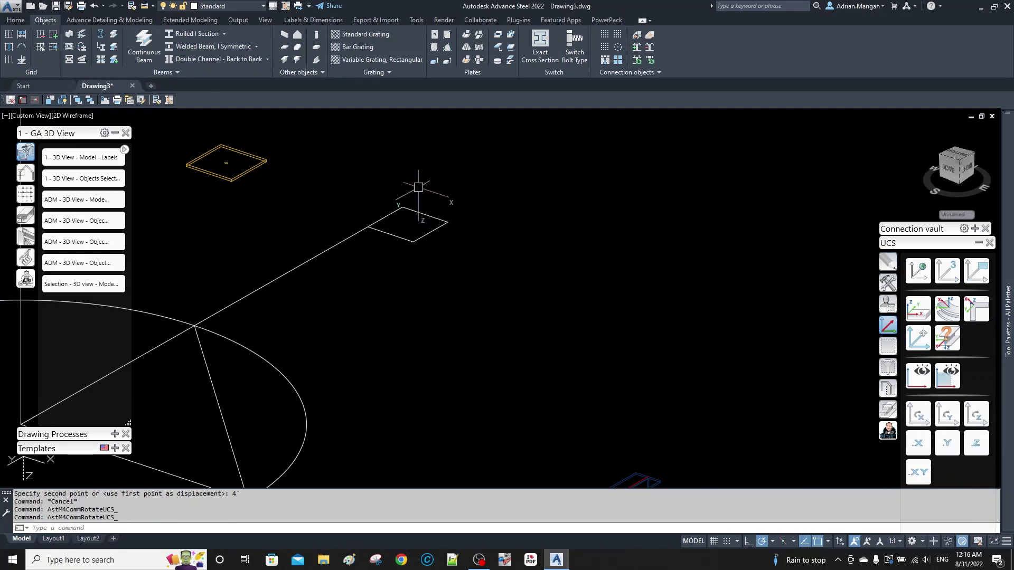
# Create a second plate from the same rectangle polyline in the rotated UCS, keeping the default plate properties.
pyautogui.click(435, 62)
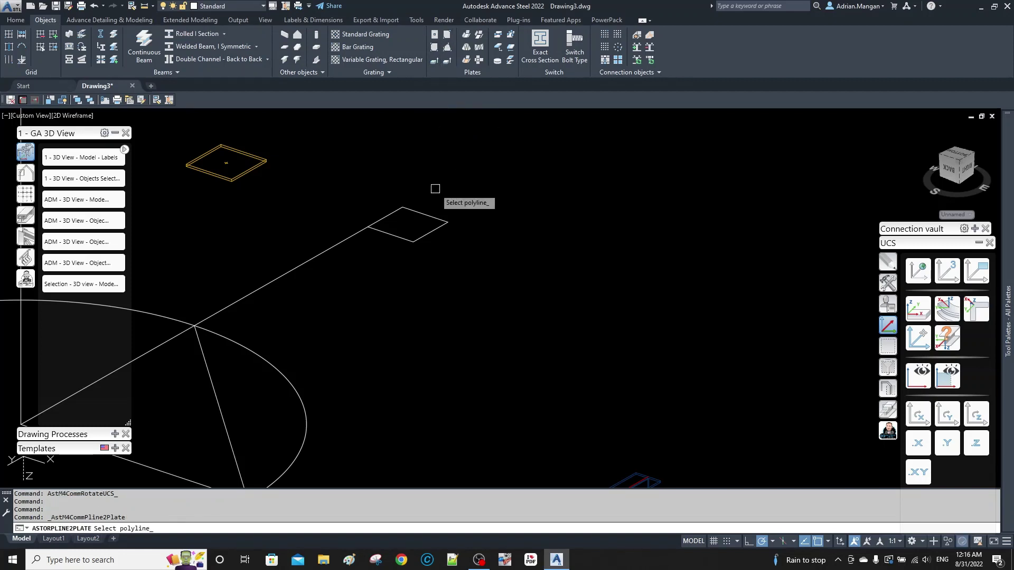
pyautogui.click(437, 225)
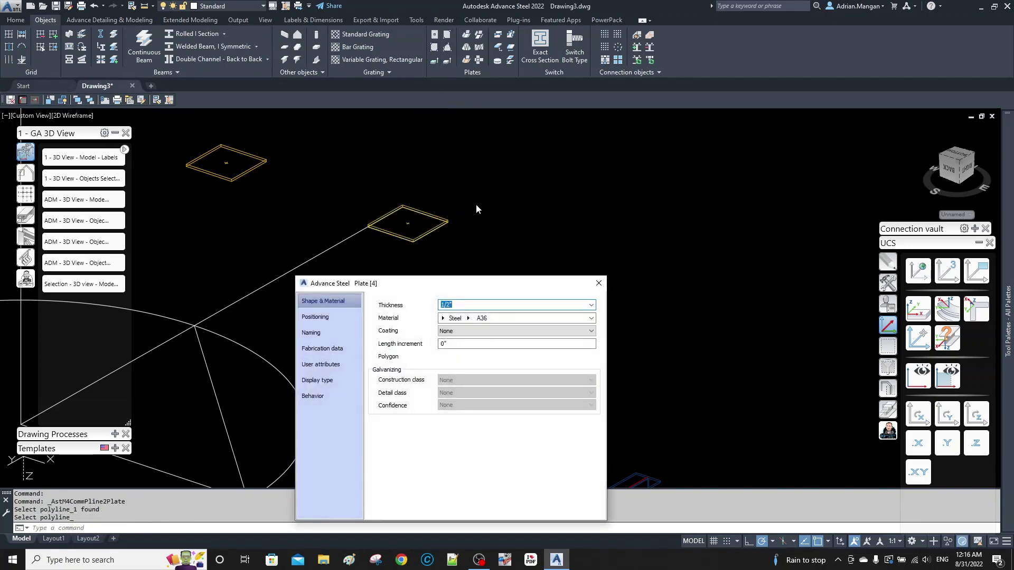
pyautogui.click(598, 285)
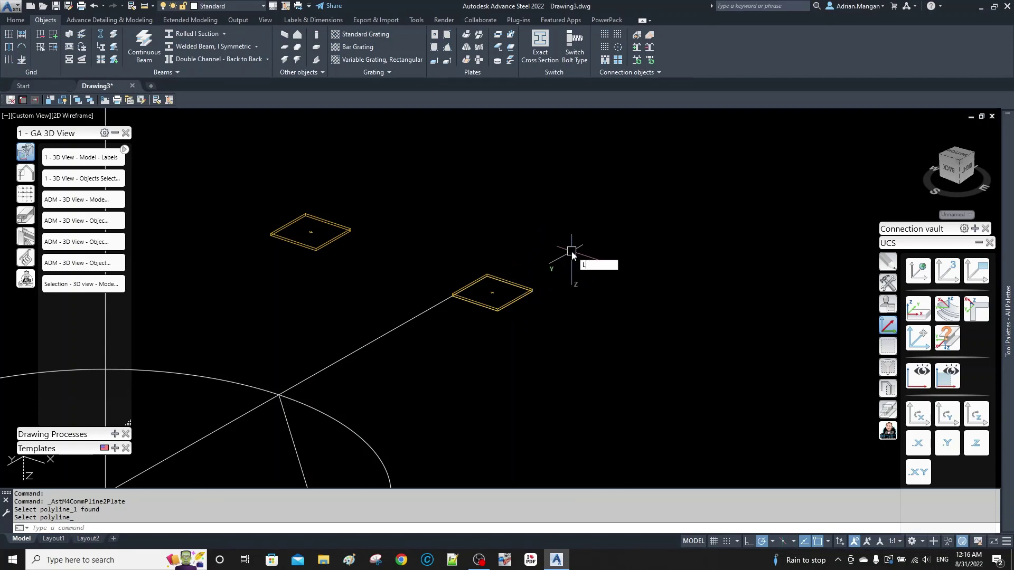
# Draw a 4' line from the centre of the second plate, parallel to the Y axis and away from the origin.
pyautogui.press('Return')
pyautogui.click(494, 290)
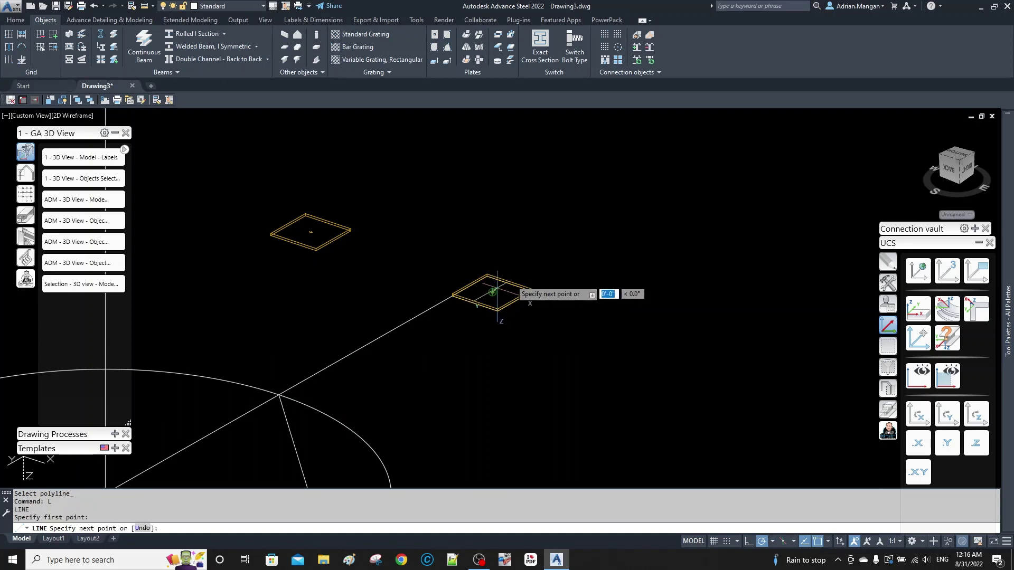
pyautogui.write("4'")
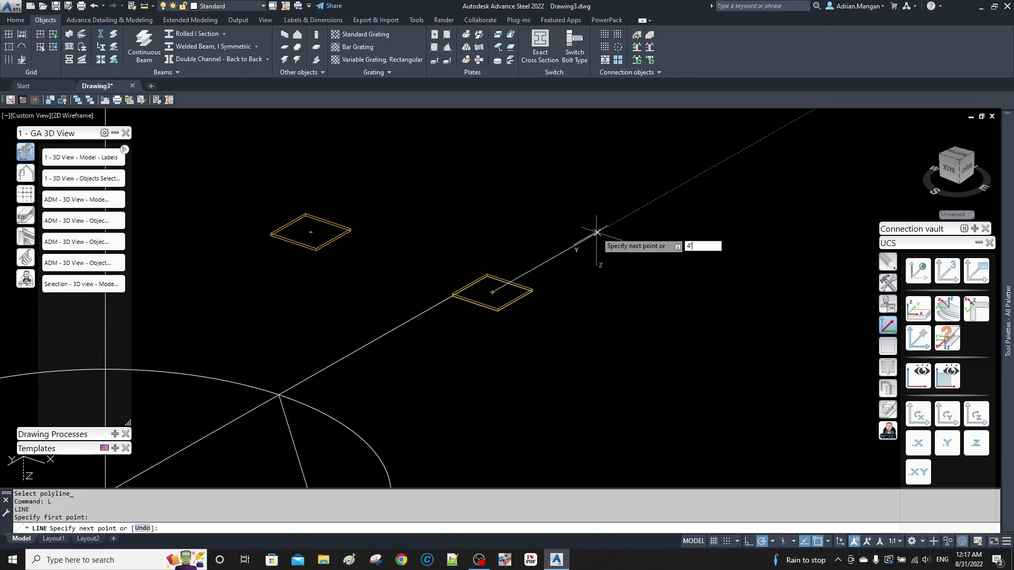
pyautogui.press('Return')
pyautogui.press('Escape')
# Copy the 4' line from the second plate's centre to the centre of the first plate.
pyautogui.click(562, 253)
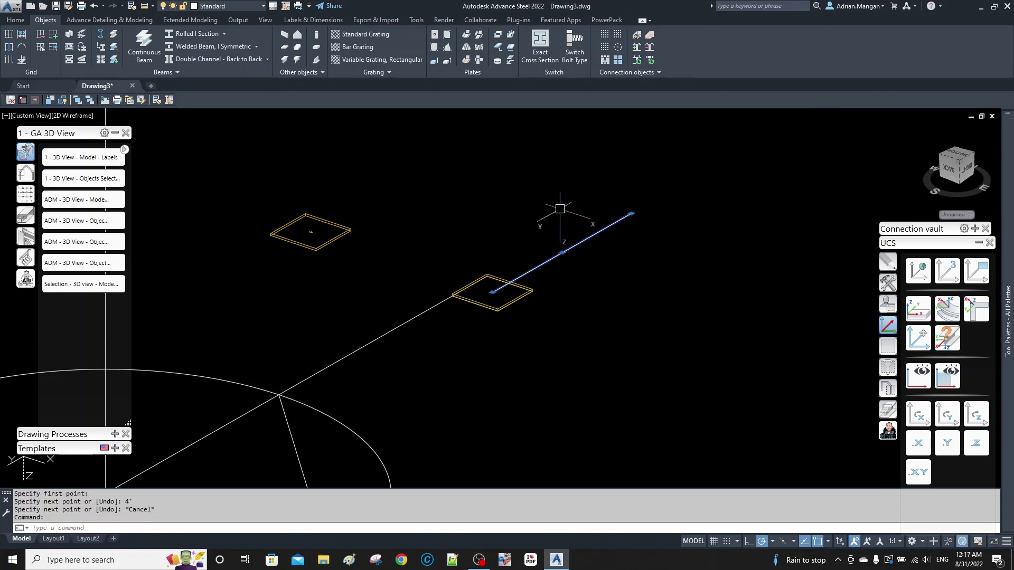
pyautogui.rightClick(555, 206)
pyautogui.click(594, 294)
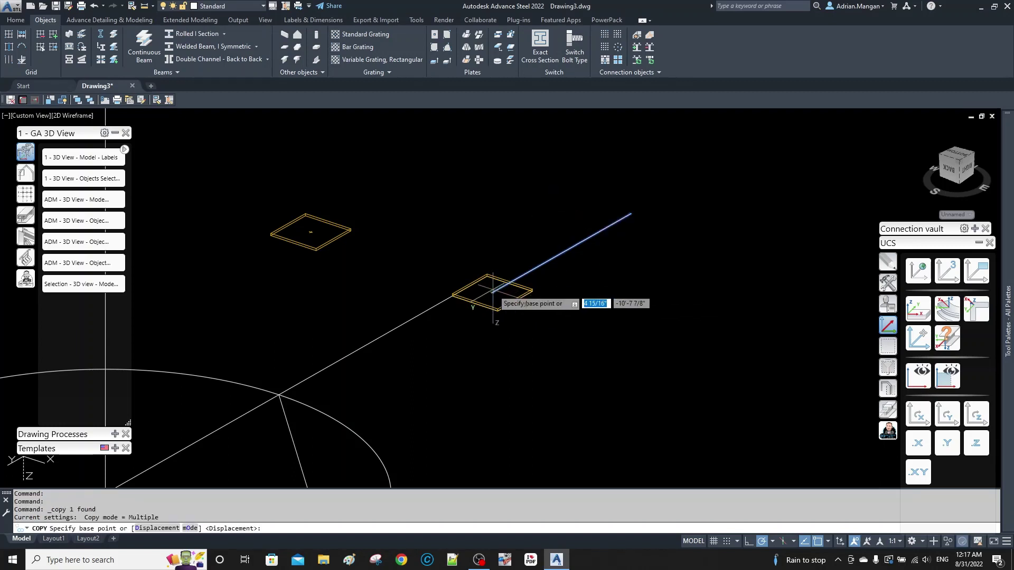
pyautogui.click(492, 291)
pyautogui.click(319, 223)
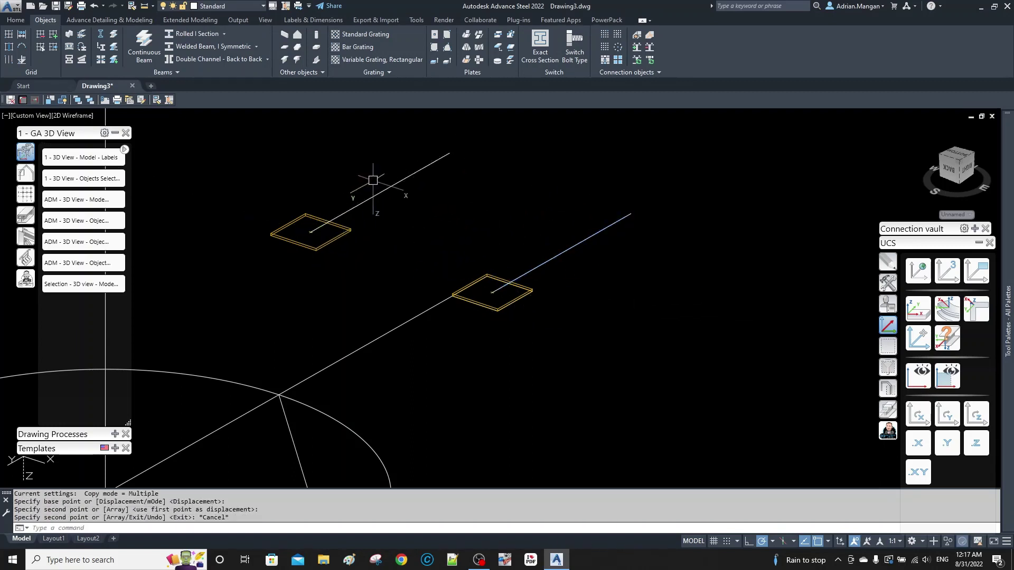
pyautogui.moveTo(407, 167); pyautogui.dragTo(432, 200, button='middle')
pyautogui.press('Escape')
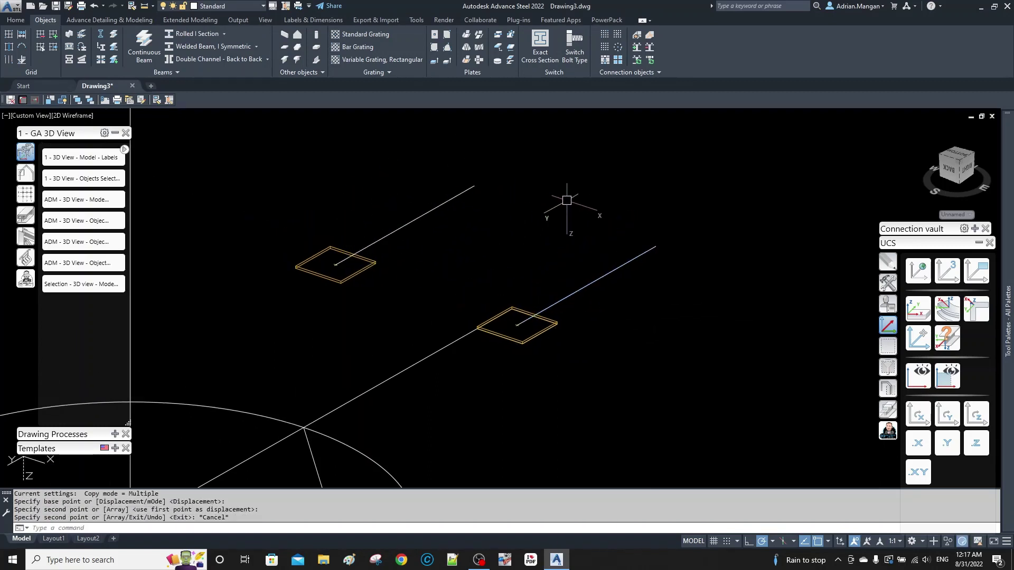
# Place a rectangular plate by its centre point at the far end of the original 4' line, keeping its default properties.
pyautogui.click(434, 35)
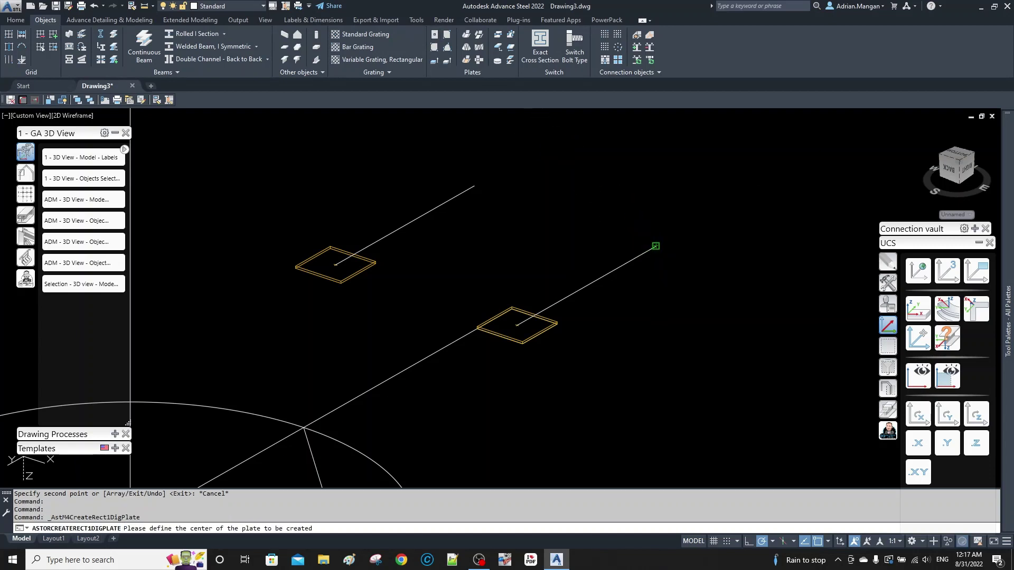
pyautogui.click(655, 246)
pyautogui.click(598, 283)
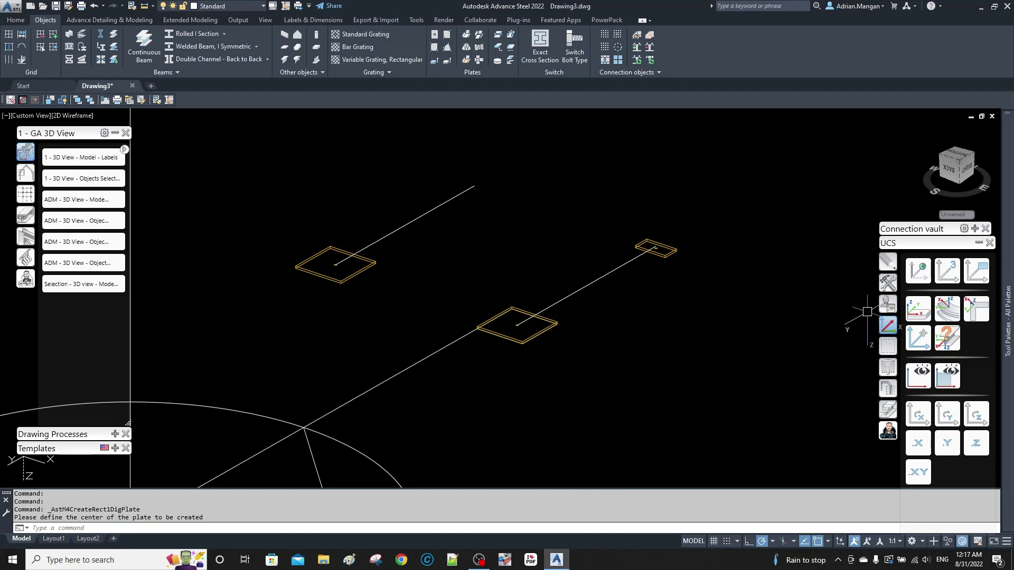
# Reset the UCS to World and place a rectangular plate centred on the far end of the copied 4' line.
pyautogui.click(908, 270)
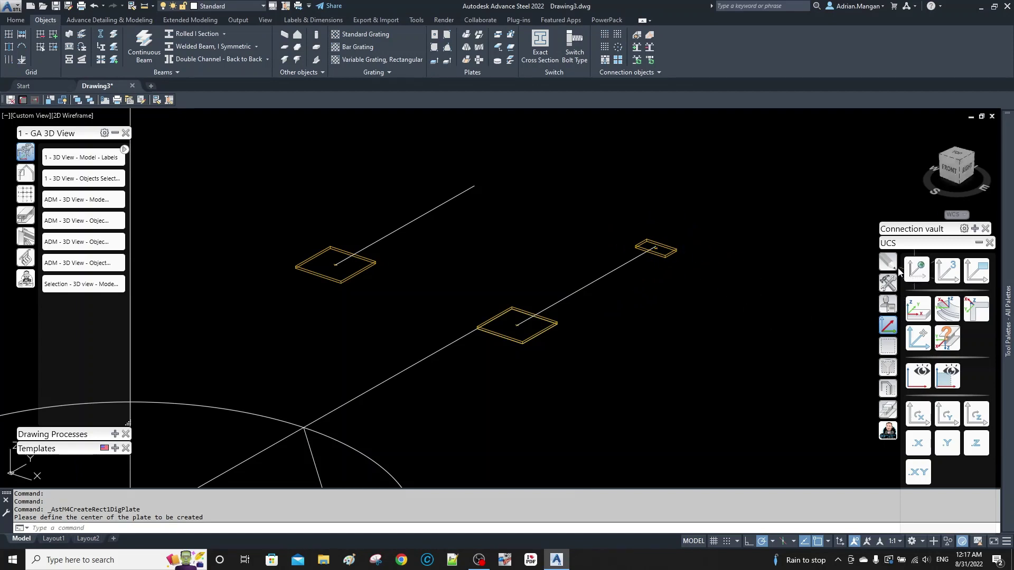
pyautogui.click(434, 35)
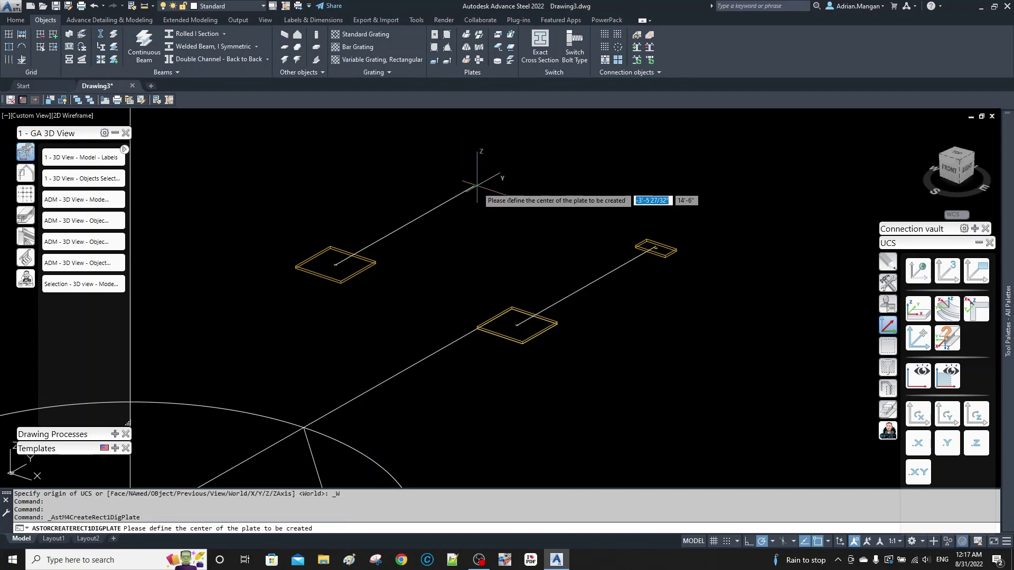
pyautogui.click(474, 186)
pyautogui.click(599, 283)
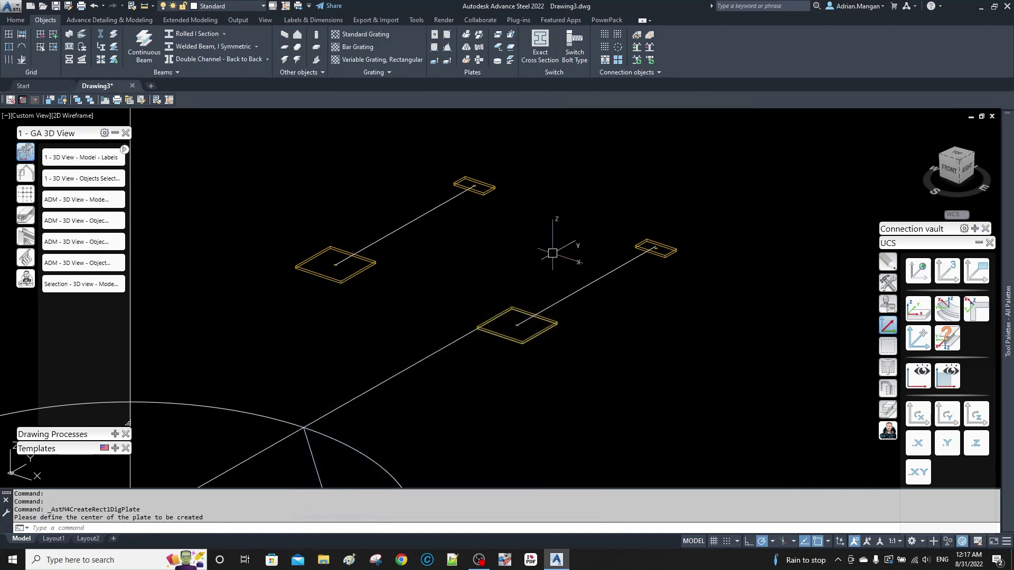
# Delete the framed group of coloured reference graphics and labels behind the axis lines.
pyautogui.scroll(-2, 517, 221)
pyautogui.moveTo(517, 221)
pyautogui.mouseDown(button='middle')
pyautogui.moveTo(469, 192)
pyautogui.moveTo(429, 182)
pyautogui.moveTo(424, 191)
pyautogui.moveTo(464, 223)
pyautogui.moveTo(501, 235)
pyautogui.mouseUp(button='middle')
pyautogui.scroll(-4, 469, 192)
pyautogui.scroll(-2, 434, 176)
pyautogui.moveTo(433, 178); pyautogui.dragTo(527, 226, button='middle')
pyautogui.click(460, 152)
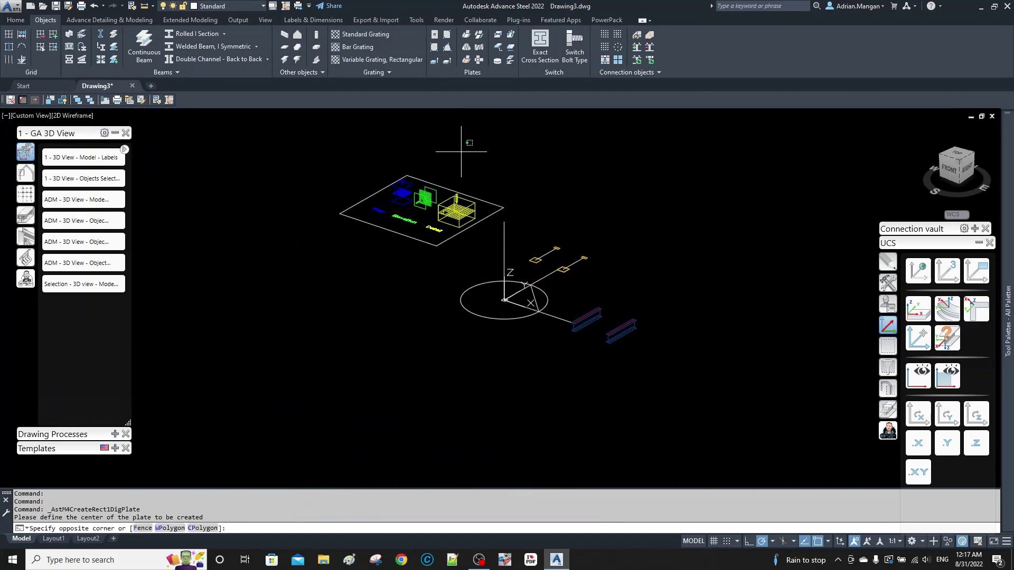
pyautogui.click(368, 254)
pyautogui.press('Delete')
pyautogui.moveTo(452, 278); pyautogui.dragTo(358, 244, button='middle')
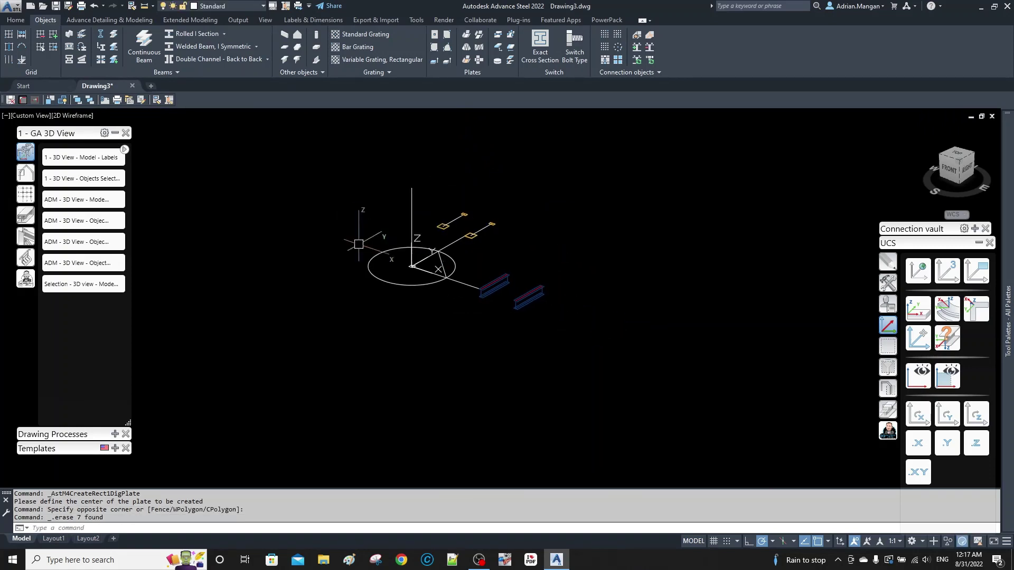
pyautogui.scroll(4, 465, 298)
pyautogui.moveTo(489, 228); pyautogui.dragTo(430, 300, button='middle')
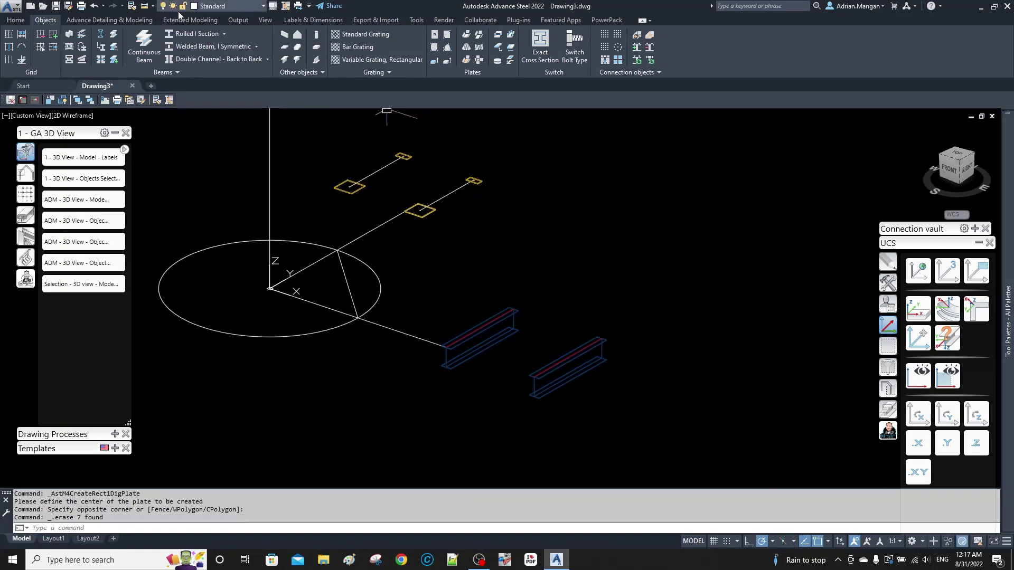
pyautogui.click(238, 19)
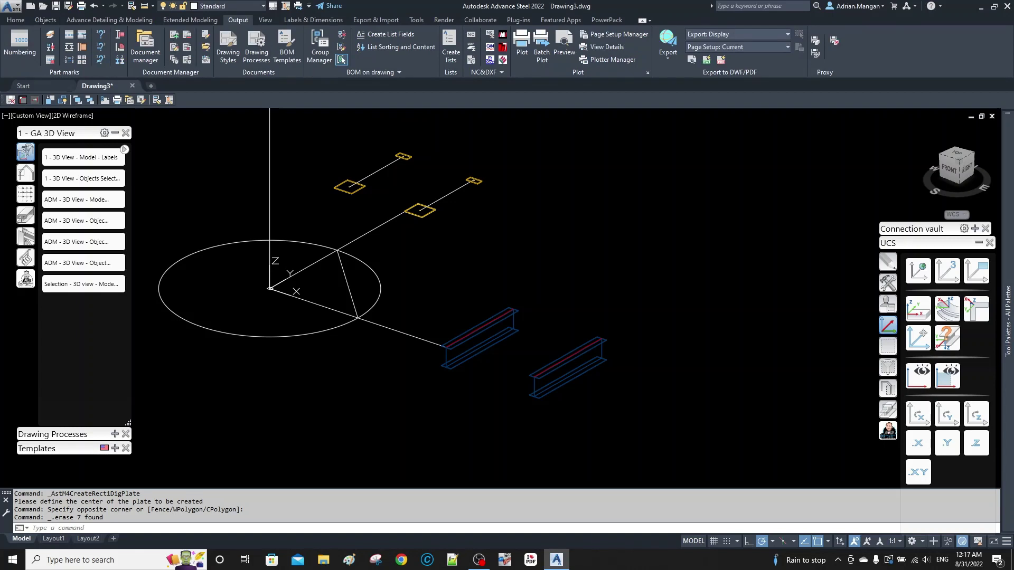
pyautogui.moveTo(448, 134); pyautogui.dragTo(452, 181, button='middle')
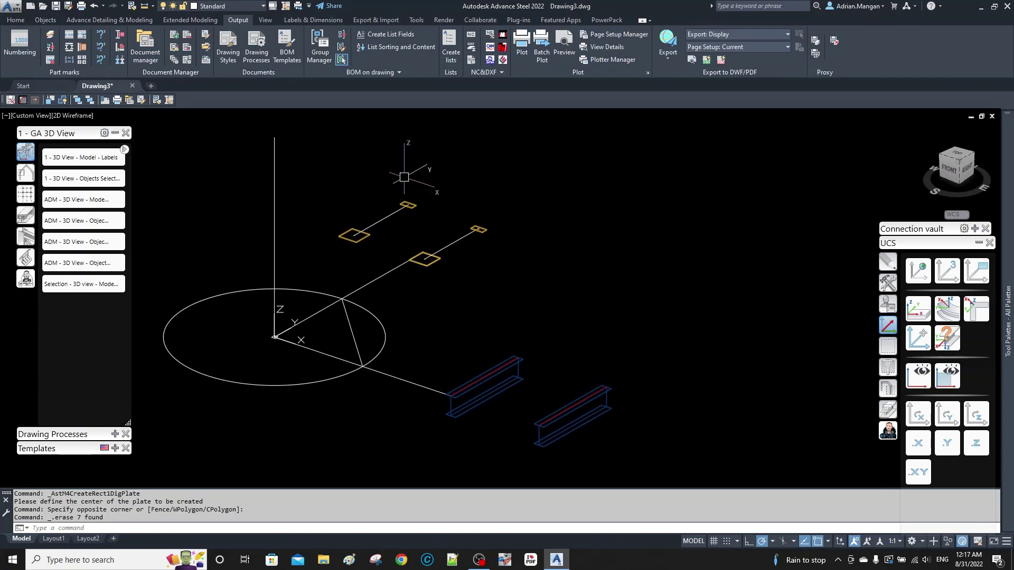
pyautogui.scroll(2, 409, 198)
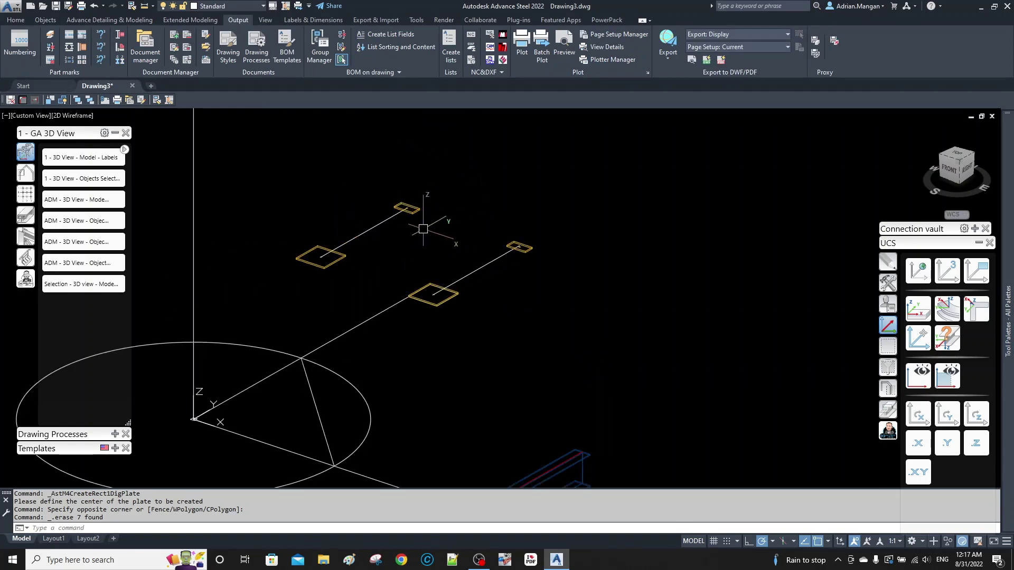
pyautogui.moveTo(412, 222); pyautogui.dragTo(420, 206, button='middle')
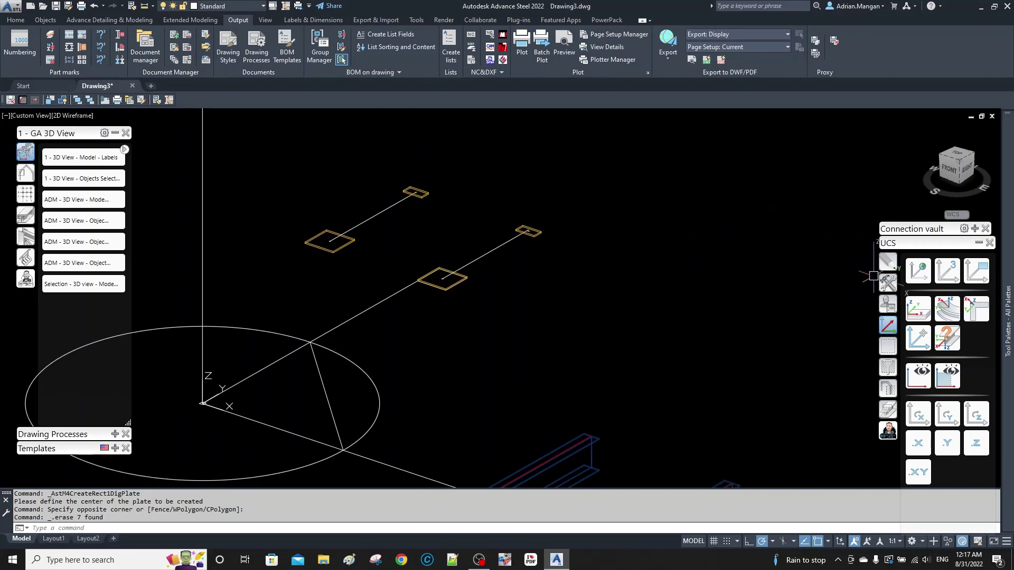
pyautogui.click(887, 287)
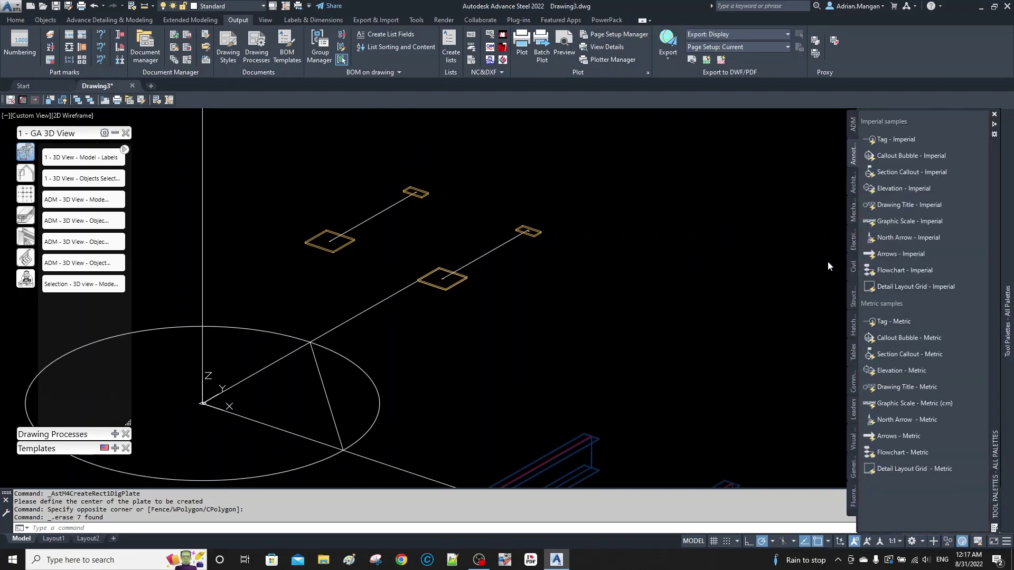
pyautogui.click(884, 302)
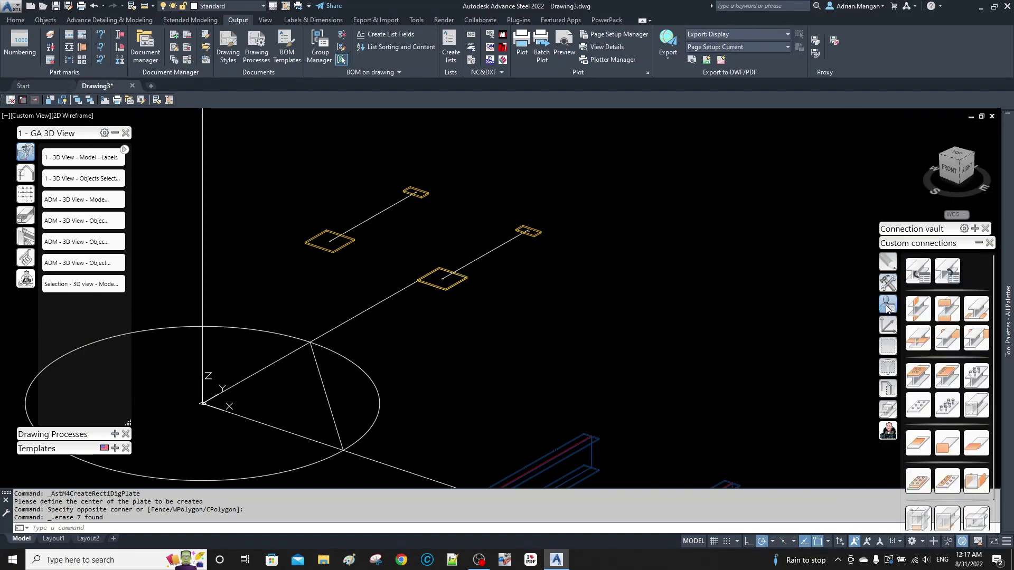
pyautogui.click(892, 325)
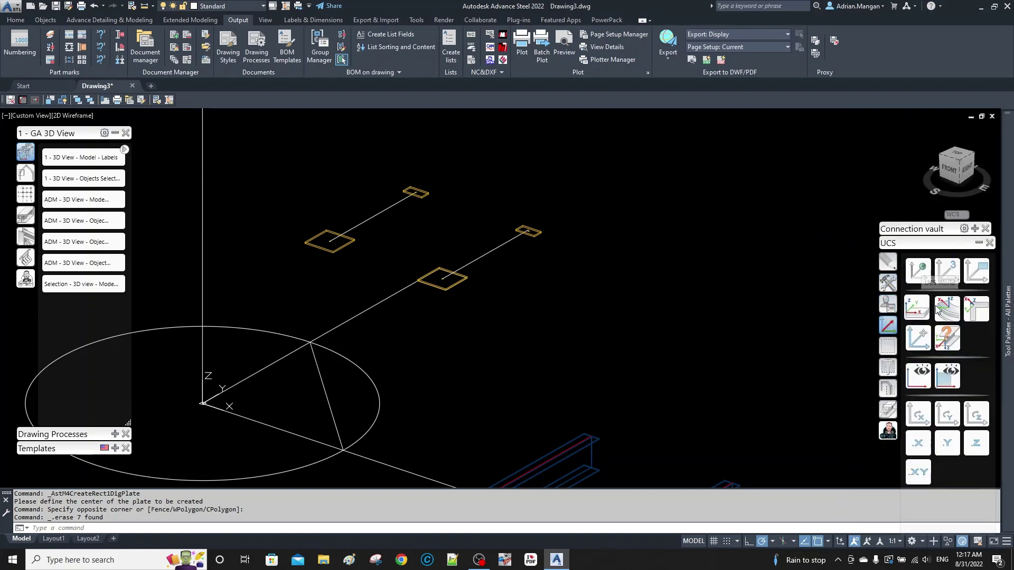
# Display the local coordinate system of the beam at the end of the X axis line.
pyautogui.click(937, 338)
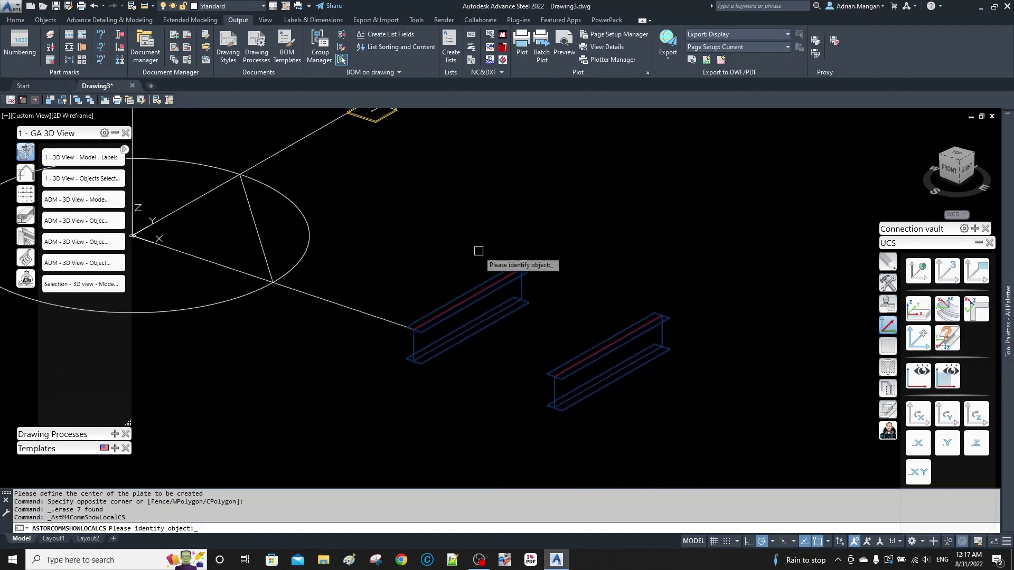
pyautogui.click(471, 302)
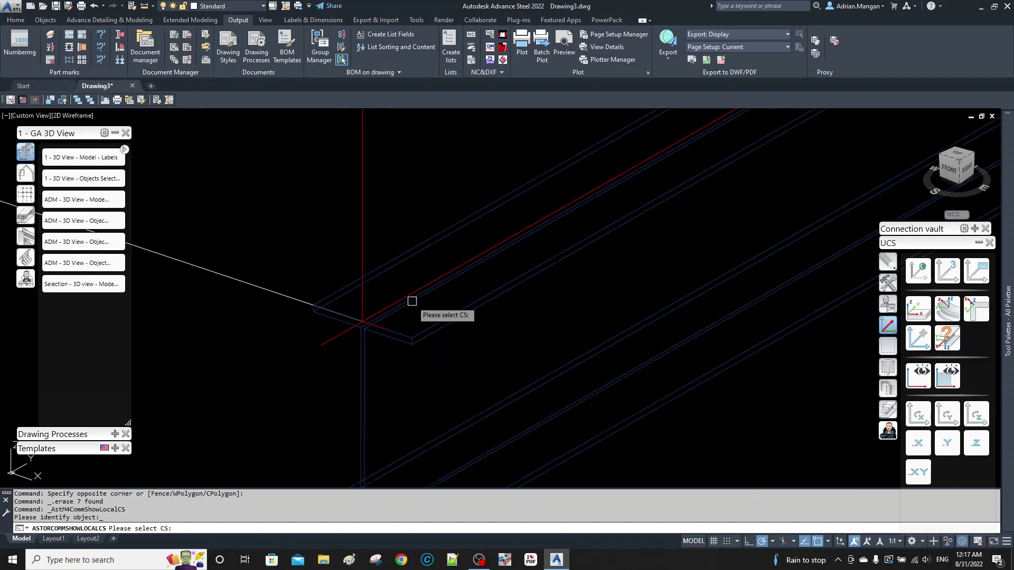
pyautogui.scroll(-2, 400, 302)
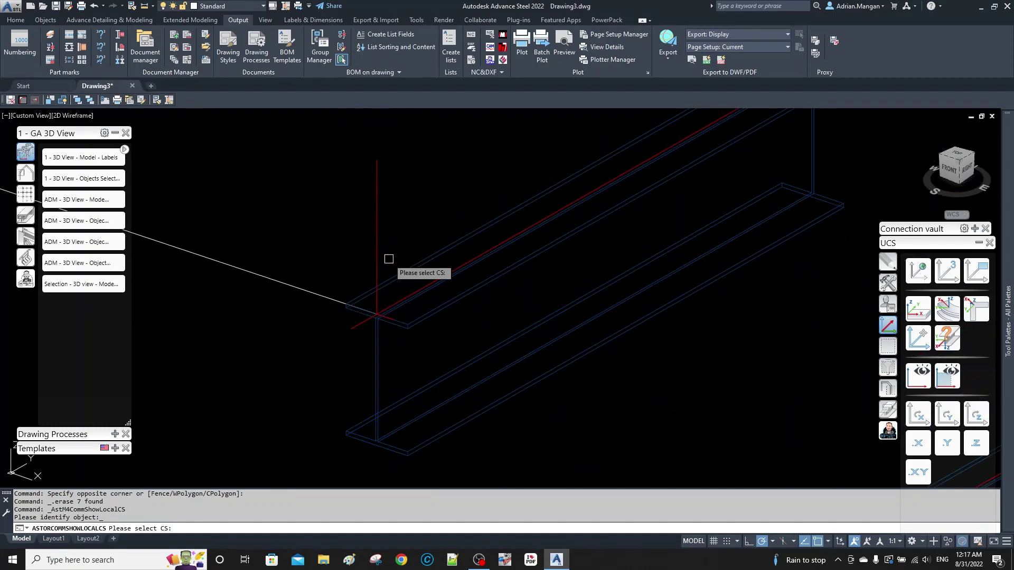
pyautogui.scroll(-3, 475, 232)
pyautogui.moveTo(473, 227); pyautogui.dragTo(334, 211, button='middle')
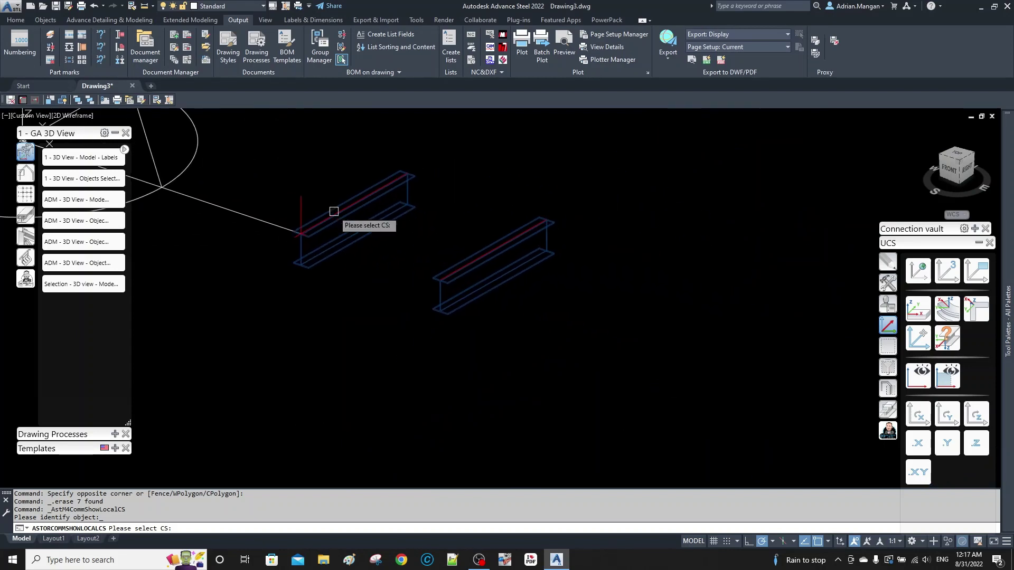
pyautogui.click(553, 223)
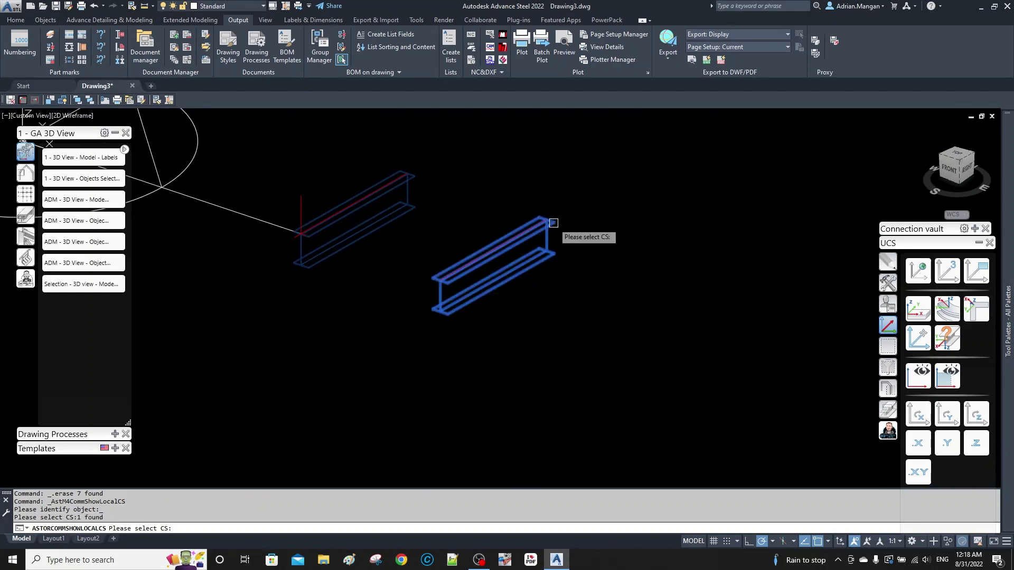
pyautogui.press('Escape')
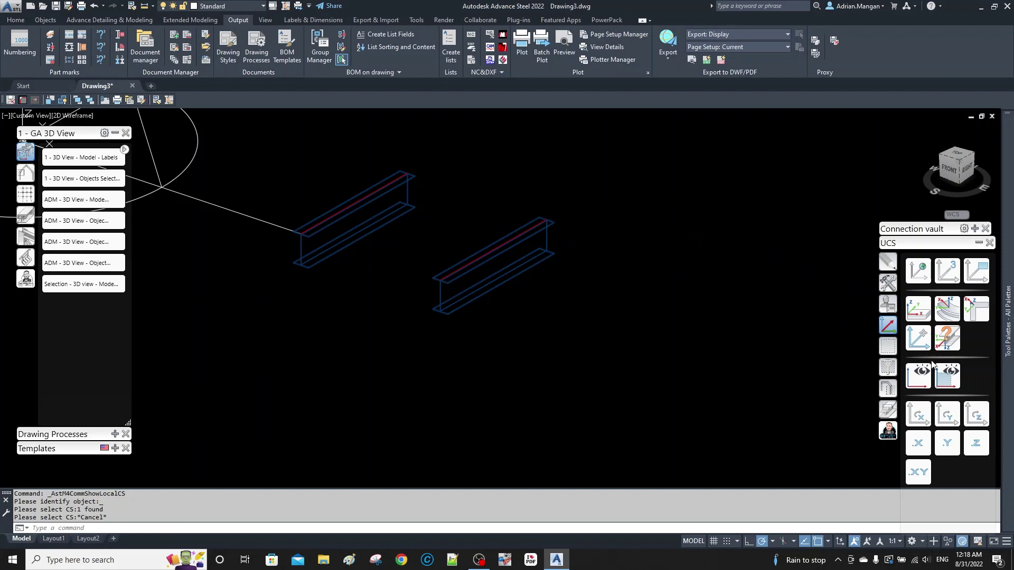
# Display the local coordinate system at the far end of the second beam.
pyautogui.click(947, 338)
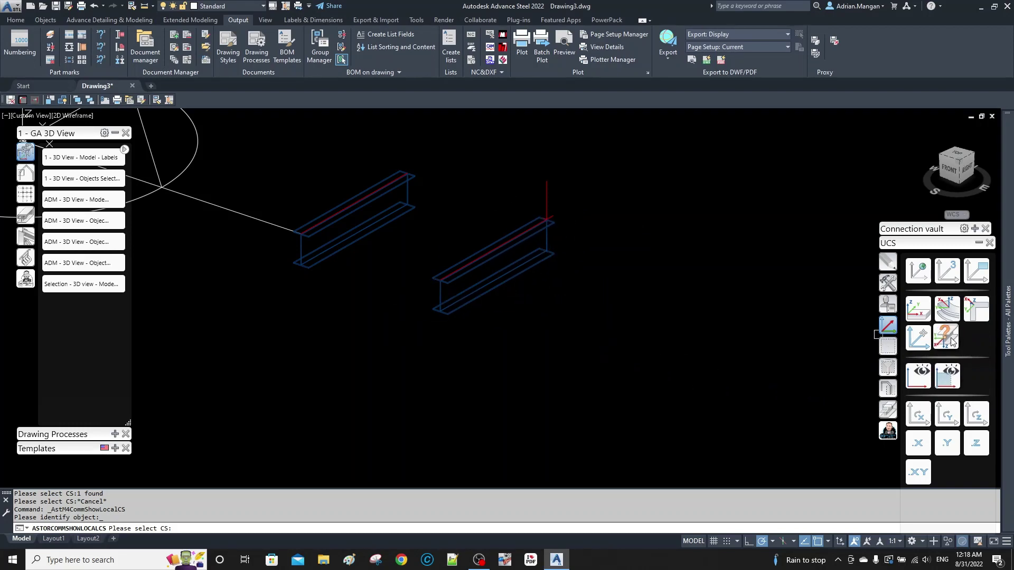
pyautogui.press('Escape')
pyautogui.scroll(-5, 566, 212)
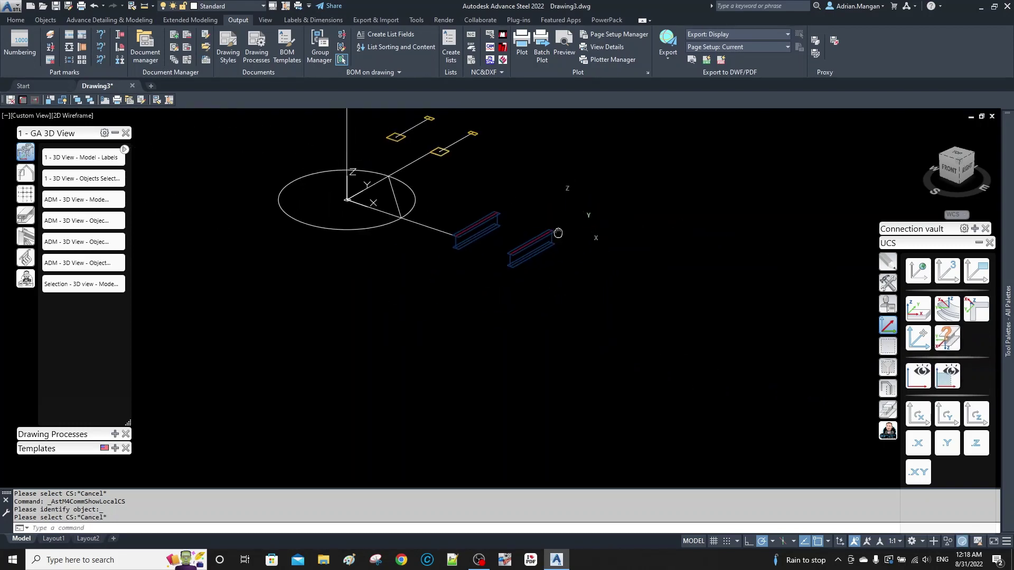
pyautogui.scroll(5, 557, 231)
pyautogui.scroll(-2, 559, 229)
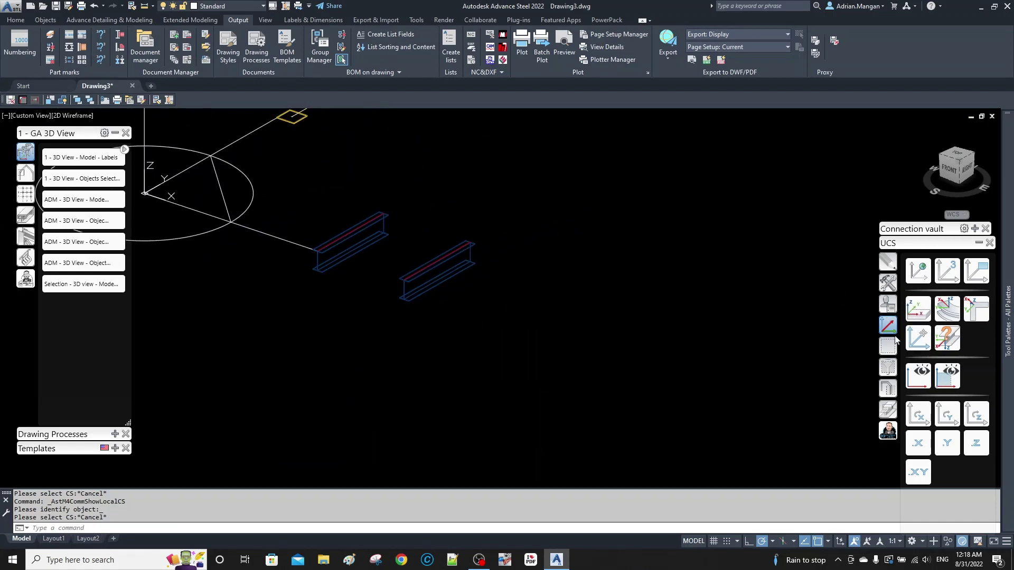
# Rotate the UCS around its X axis twice so that Z points downward.
pyautogui.click(924, 419)
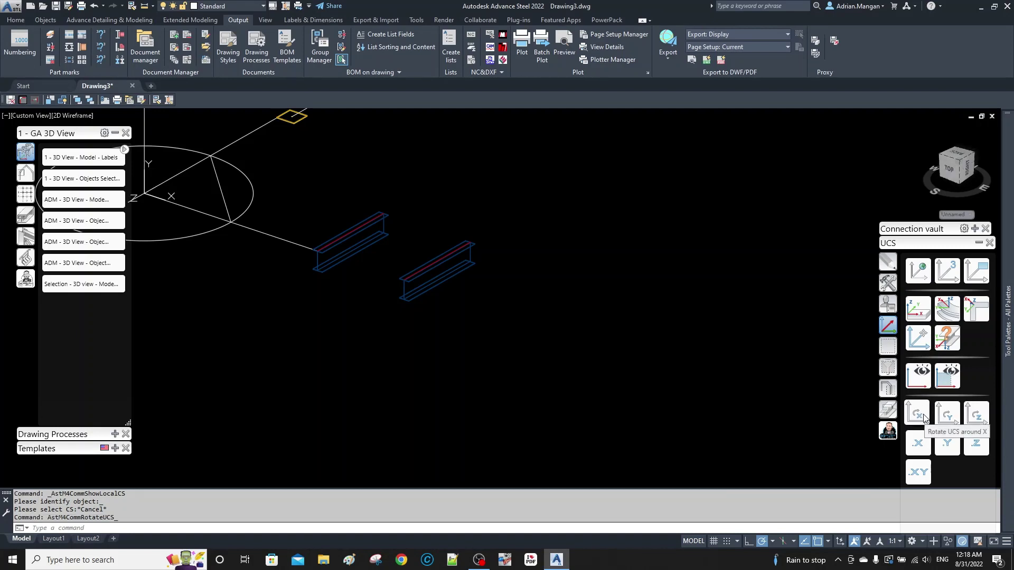
pyautogui.click(924, 418)
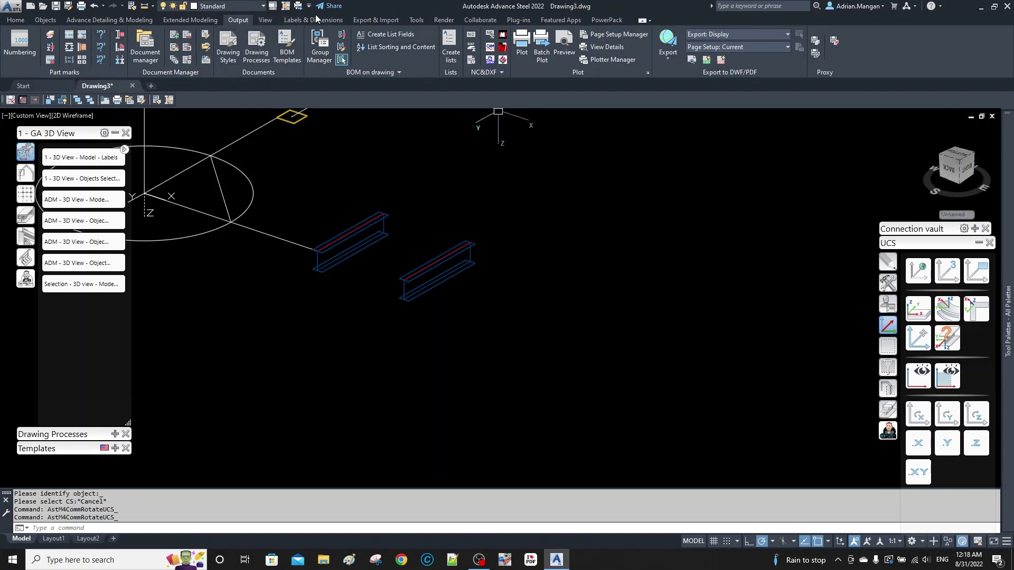
pyautogui.click(314, 20)
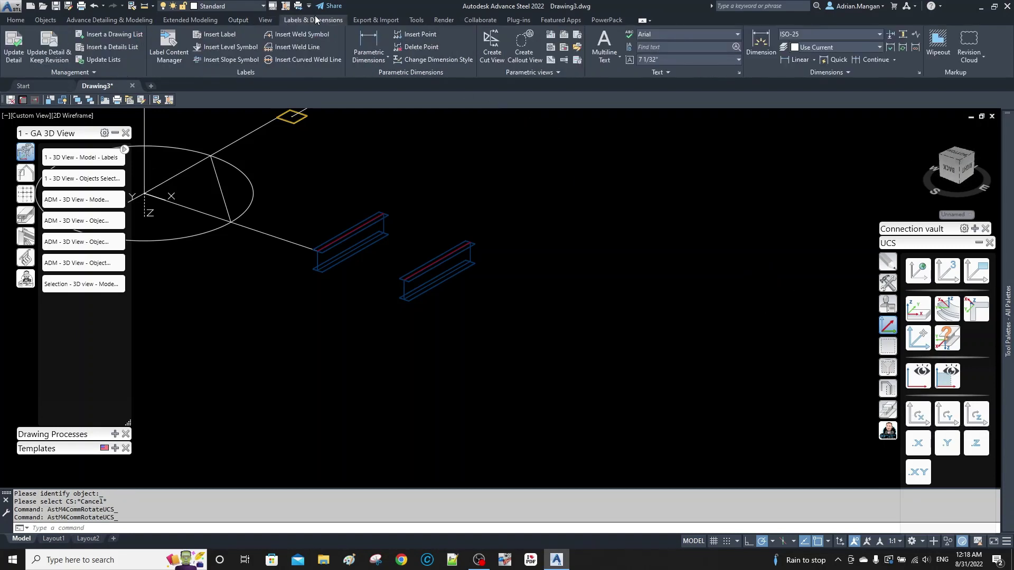
pyautogui.click(231, 20)
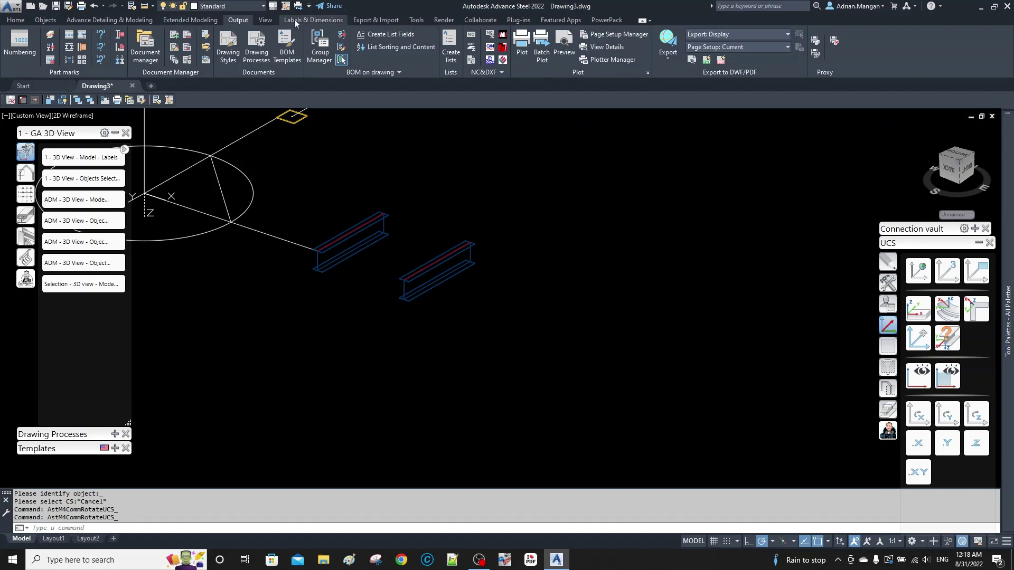
# Place a 5' rolled I section beam beside the second beam, parallel to it, keeping its default section and positioning.
pyautogui.click(16, 20)
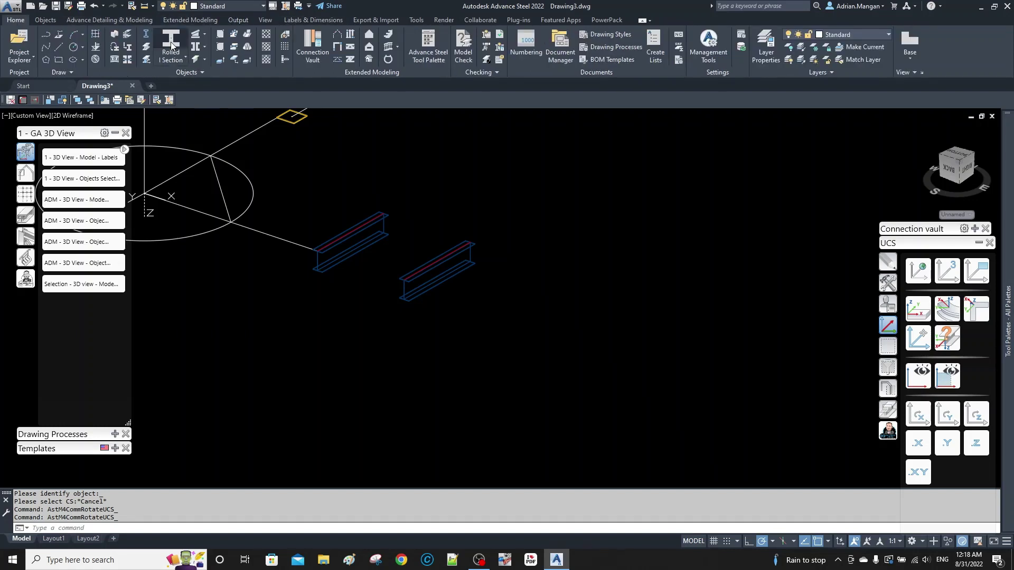
pyautogui.click(171, 40)
pyautogui.click(500, 313)
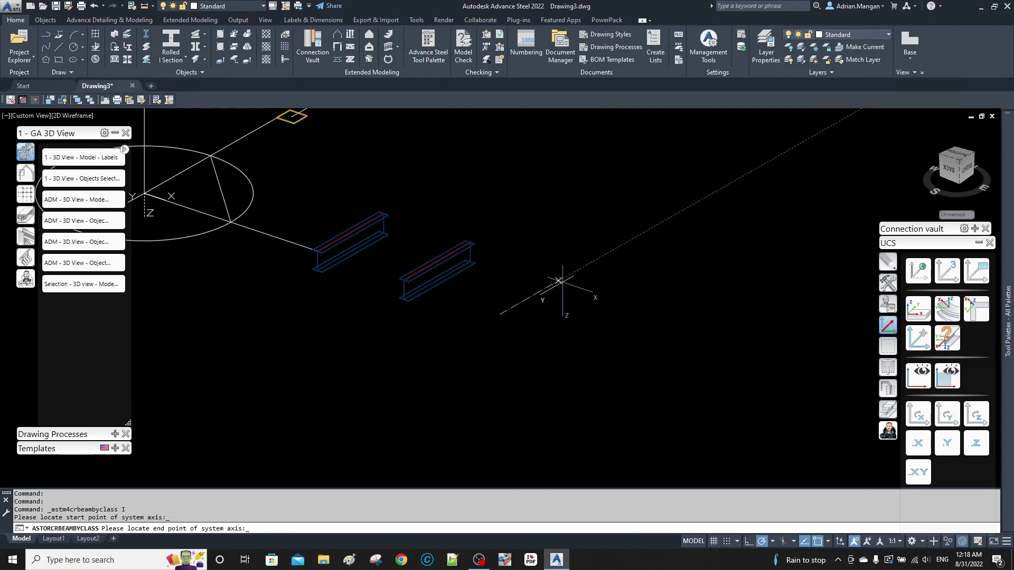
pyautogui.write("5'")
pyautogui.press('Return')
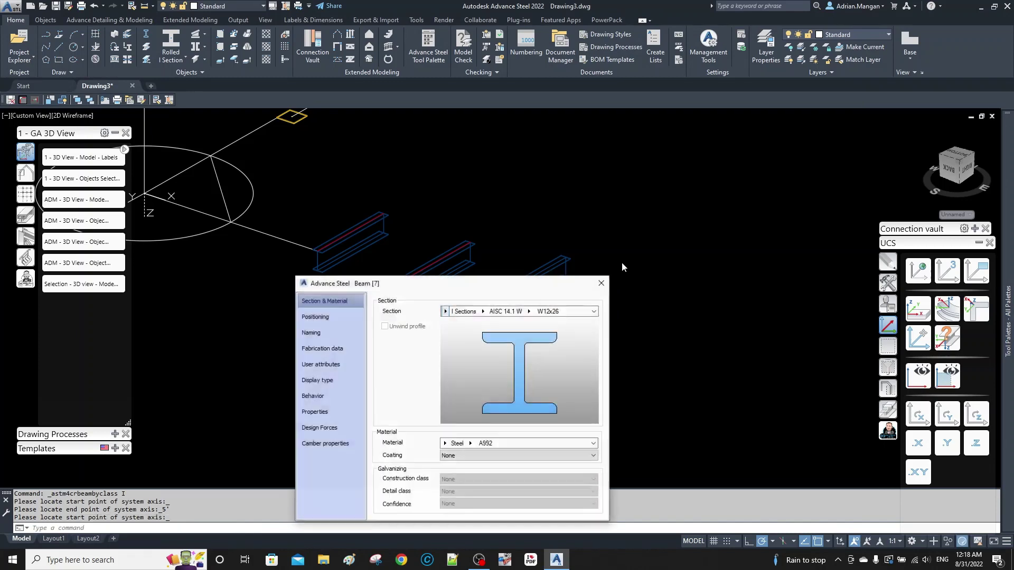
pyautogui.click(325, 317)
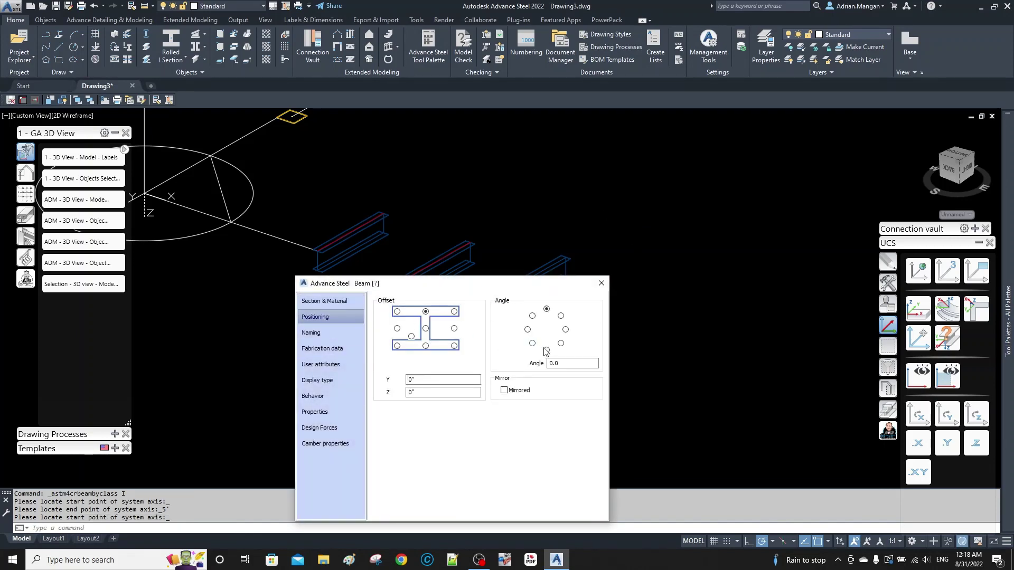
pyautogui.click(601, 283)
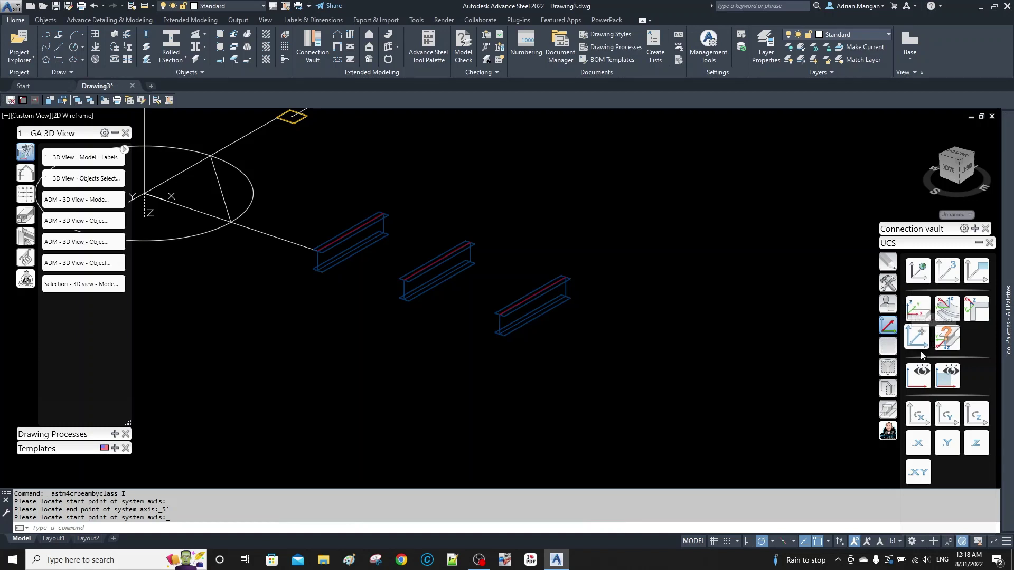
# Display the local coordinate system of the new third beam.
pyautogui.click(913, 309)
pyautogui.click(554, 283)
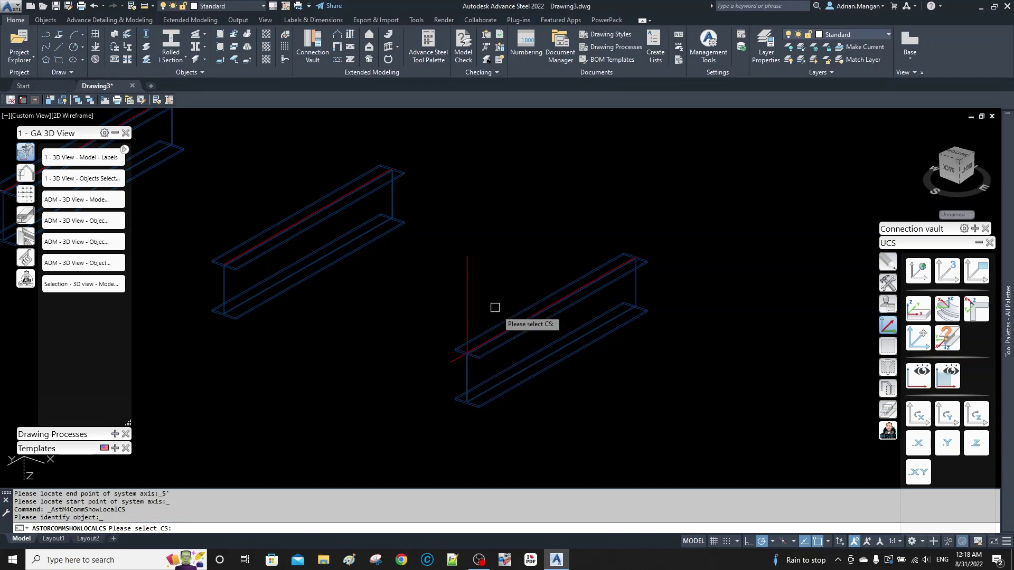
pyautogui.press('Escape')
pyautogui.scroll(-5, 544, 303)
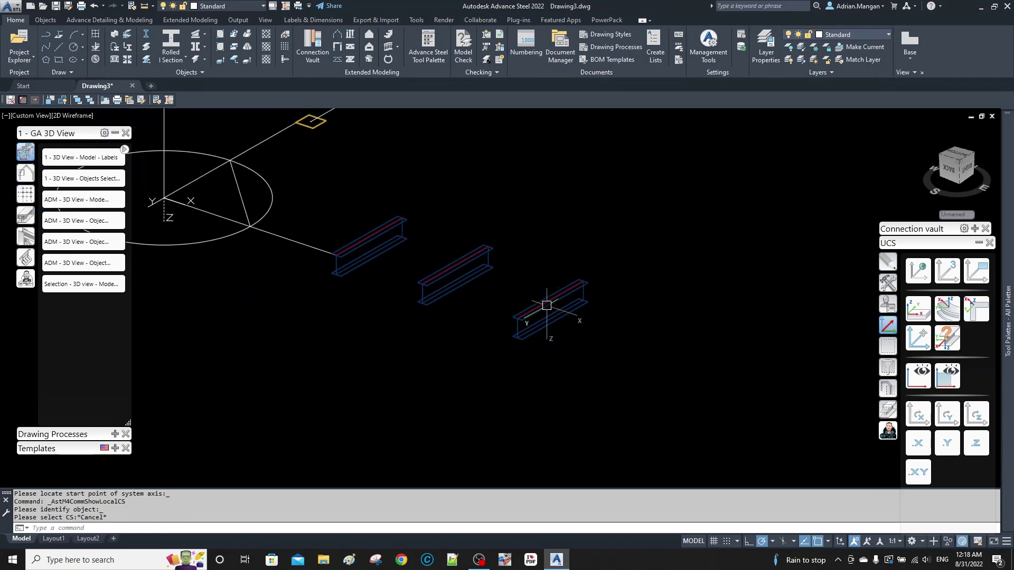
# Set the third beam's positioning angle to 180.0.
pyautogui.click(546, 305)
pyautogui.press('Escape')
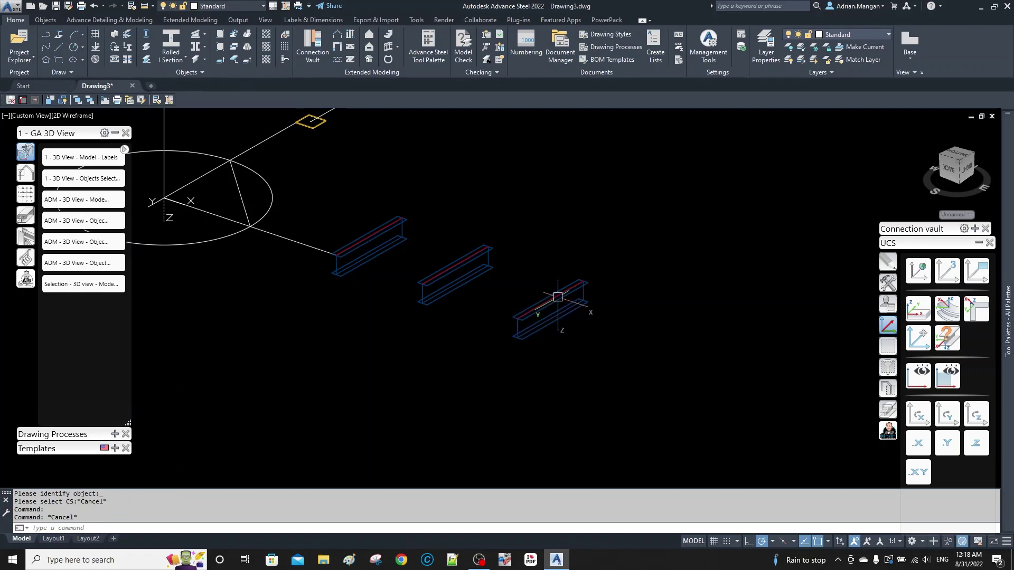
pyautogui.doubleClick(557, 297)
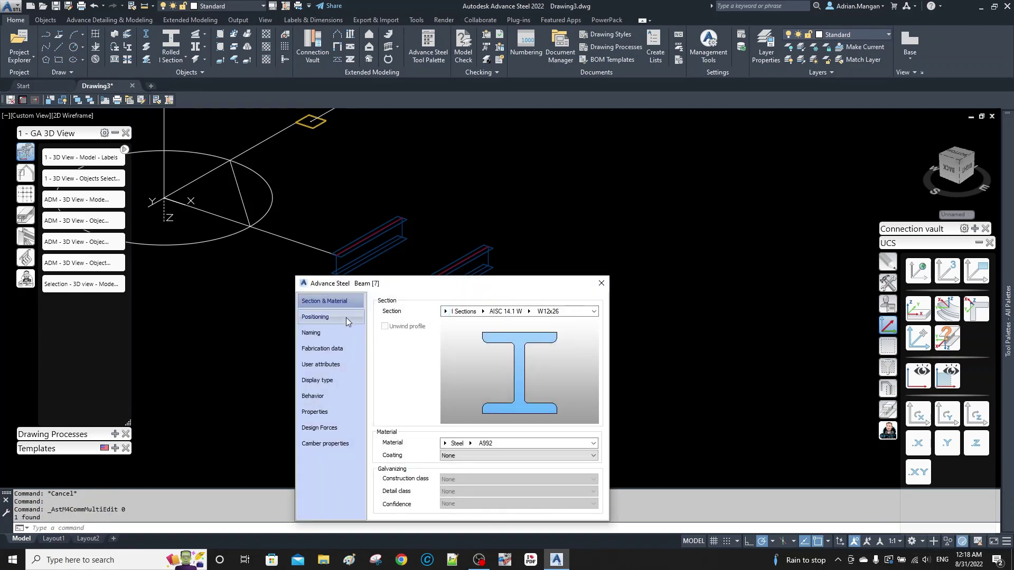
pyautogui.click(347, 318)
pyautogui.click(546, 350)
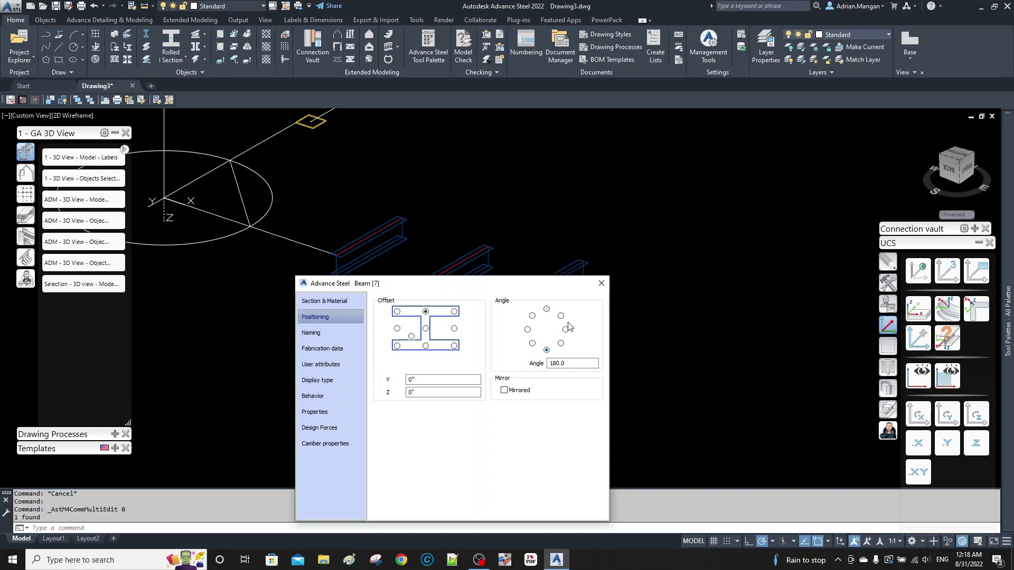
pyautogui.click(601, 284)
# Display the third beam's local coordinate system again with its 180-degree positioning angle.
pyautogui.click(886, 372)
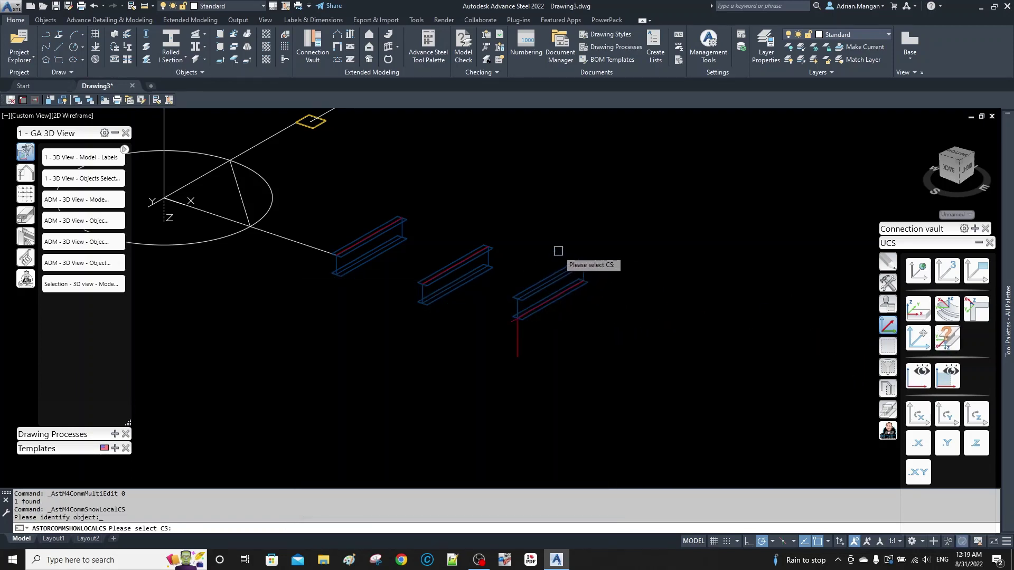
pyautogui.press('Escape')
pyautogui.scroll(-2, 550, 285)
# Reset the UCS to World and display the local coordinate system of the large plate at the near end of the copied 4' line.
pyautogui.scroll(6, 352, 150)
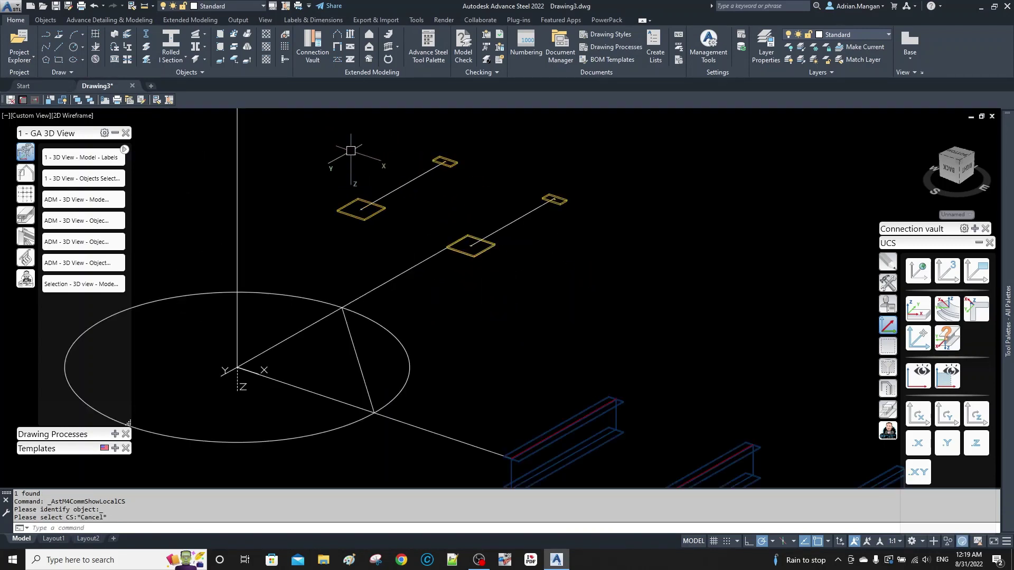
pyautogui.moveTo(509, 170); pyautogui.dragTo(490, 191, button='middle')
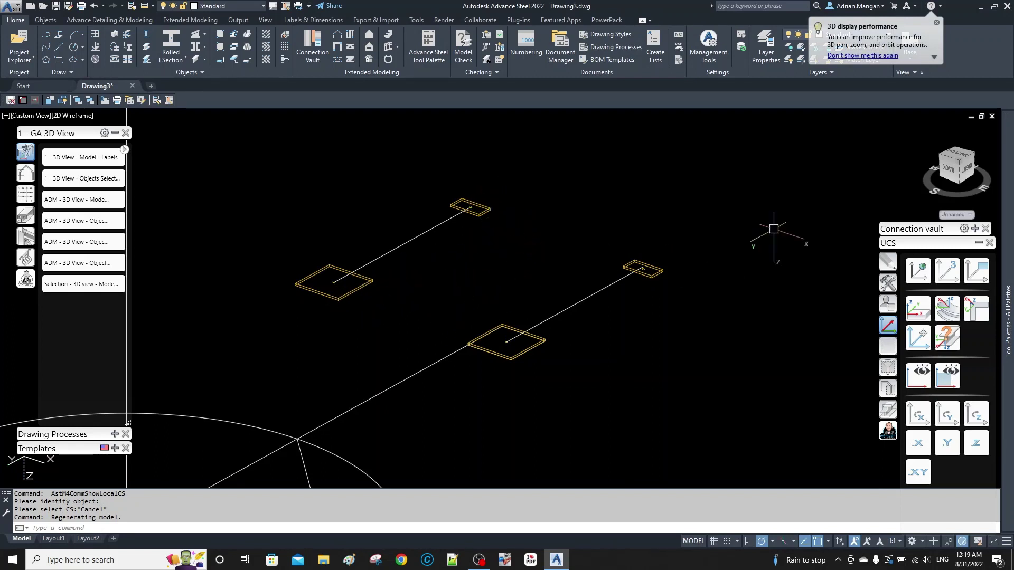
pyautogui.click(918, 272)
pyautogui.click(946, 342)
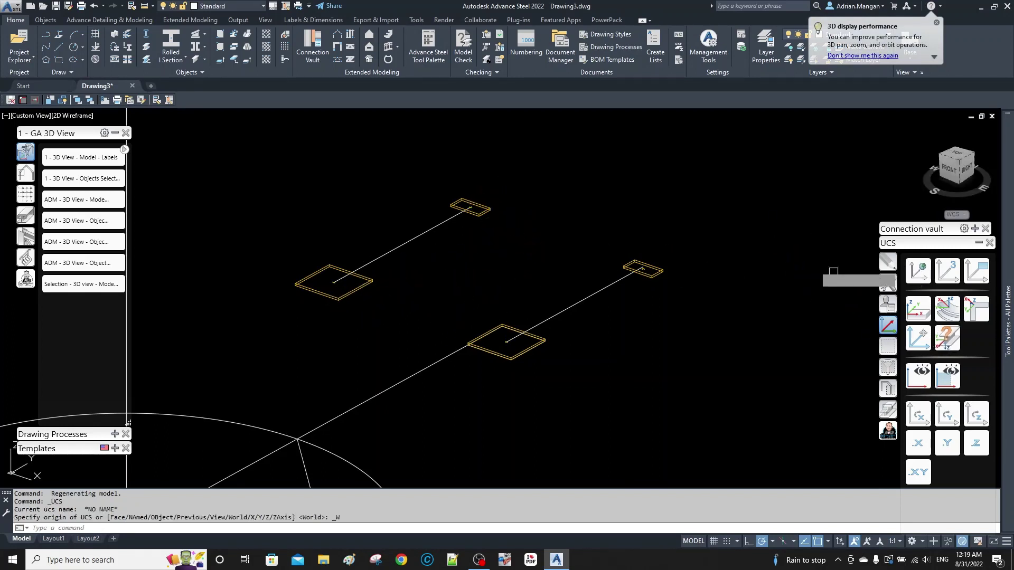
pyautogui.click(330, 266)
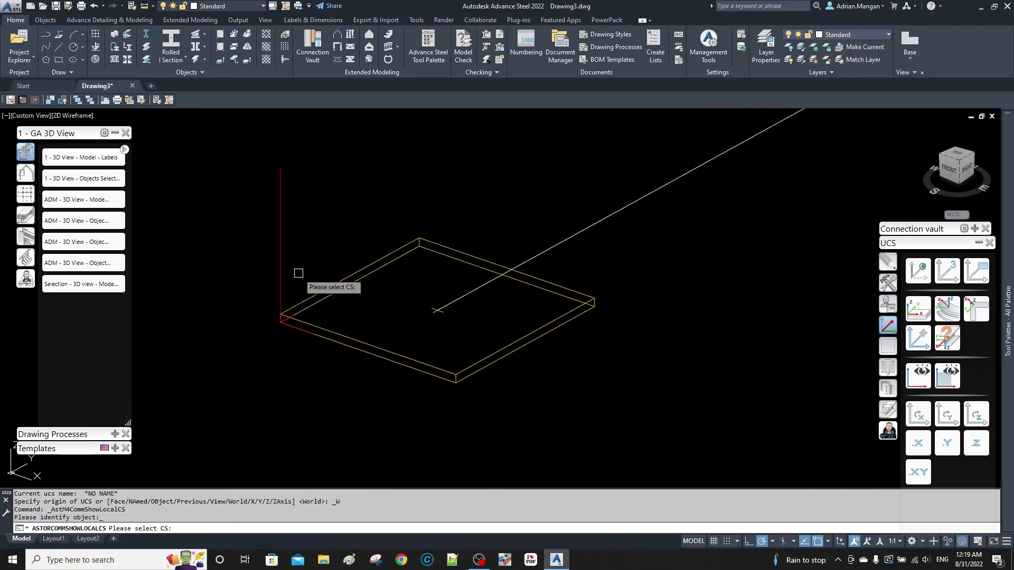
# Examine the local coordinate axes at the corner of the large plate on the copied 4' line, and end the display.
pyautogui.scroll(5, 281, 327)
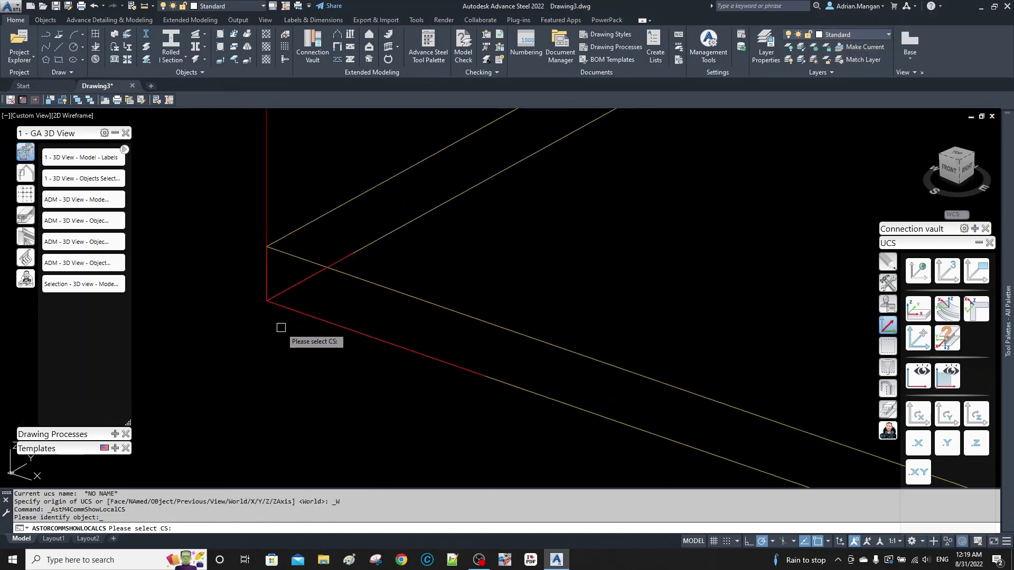
pyautogui.scroll(-5, 290, 212)
pyautogui.moveTo(292, 212); pyautogui.dragTo(296, 312, button='middle')
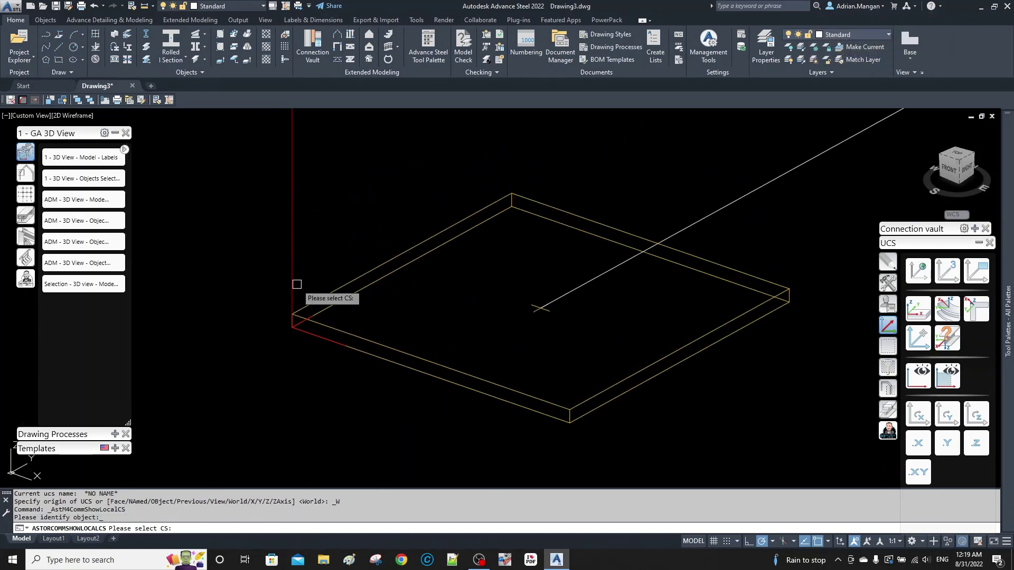
pyautogui.scroll(-5, 307, 172)
pyautogui.moveTo(309, 199); pyautogui.dragTo(312, 249, button='middle')
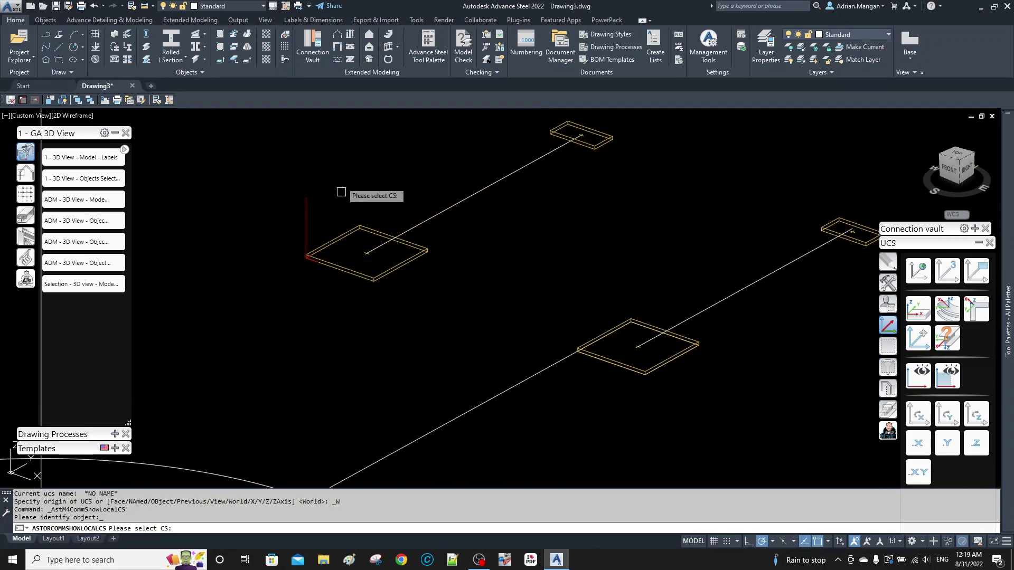
pyautogui.press('Escape')
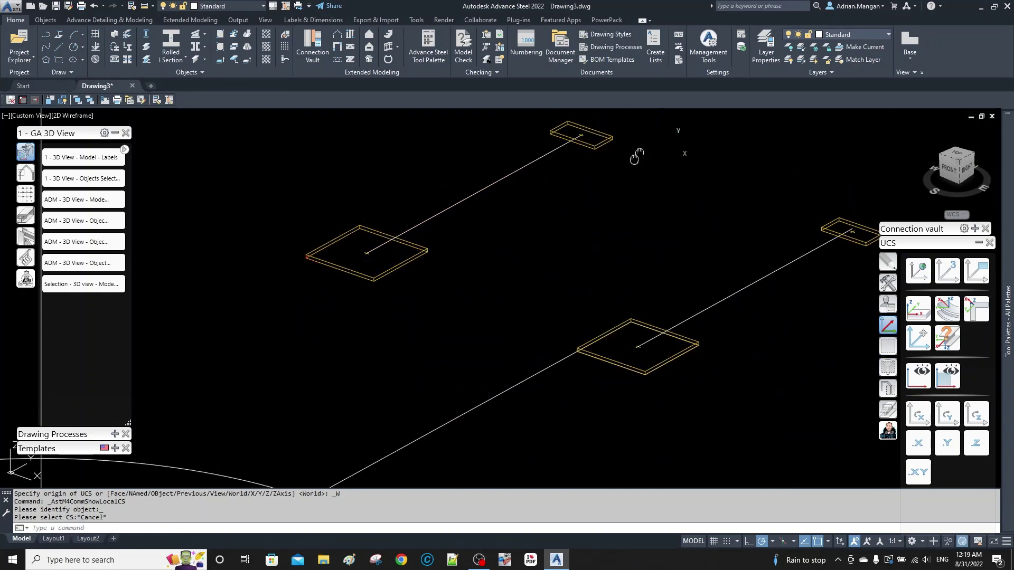
# Display the local coordinate system of the small plate at the far end of the copied 4' line.
pyautogui.moveTo(636, 156); pyautogui.dragTo(548, 237, button='middle')
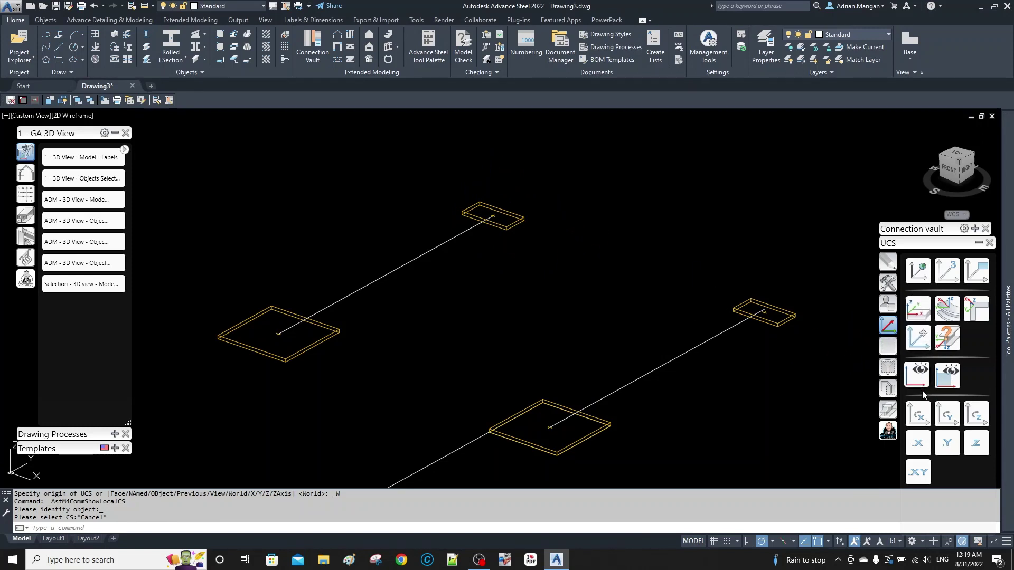
pyautogui.click(946, 338)
pyautogui.click(483, 210)
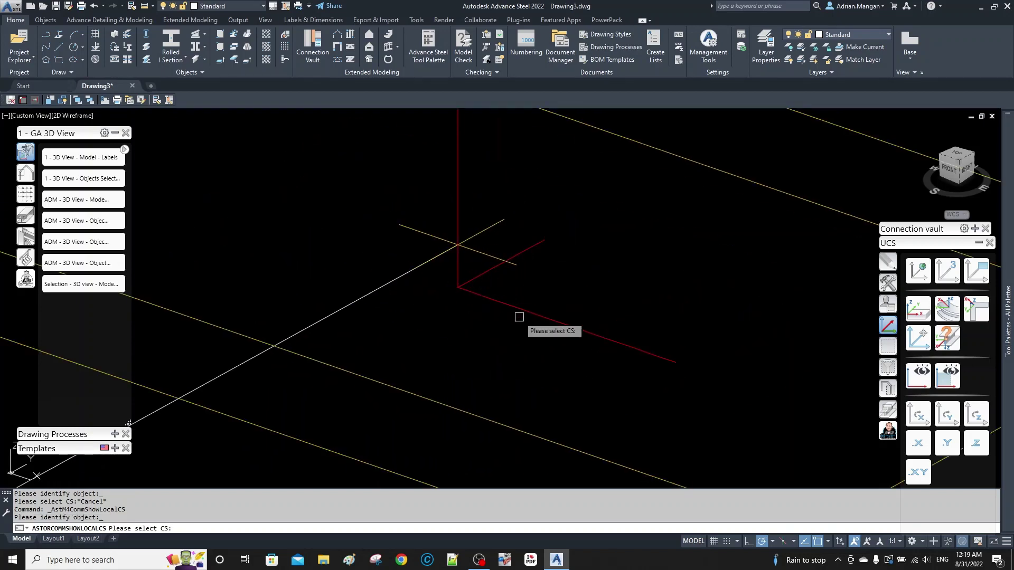
pyautogui.scroll(-6, 539, 285)
pyautogui.scroll(-2, 600, 144)
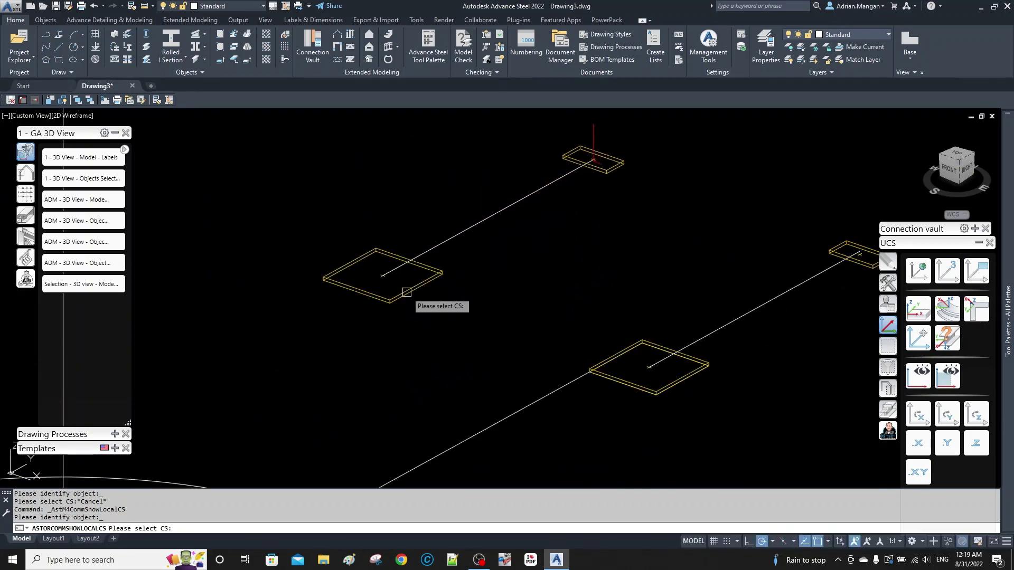
pyautogui.press('Escape')
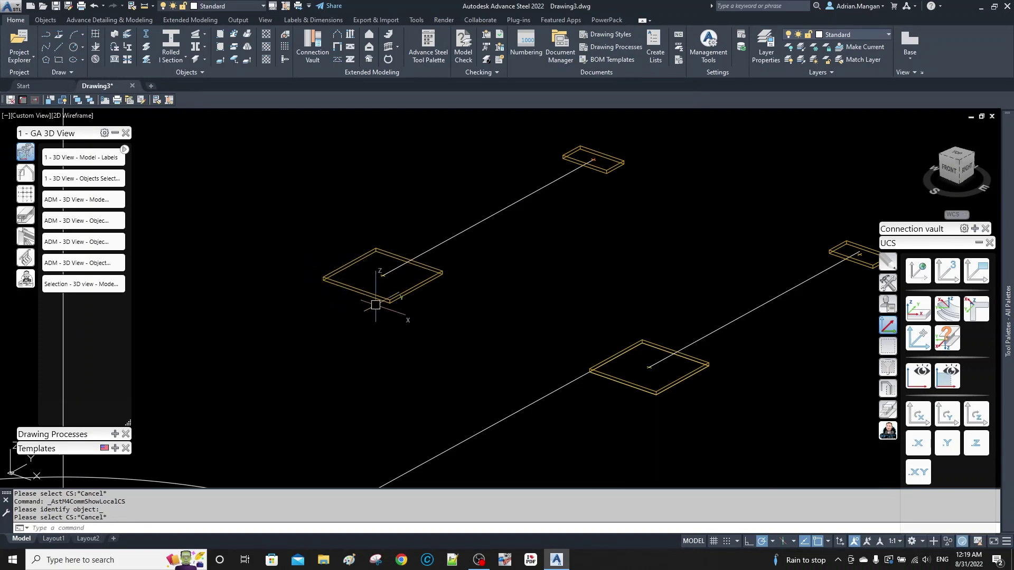
# Display the local coordinate system of the small plate at the far end of the original 4' line.
pyautogui.scroll(-3, 536, 294)
pyautogui.moveTo(537, 294); pyautogui.dragTo(459, 283, button='middle')
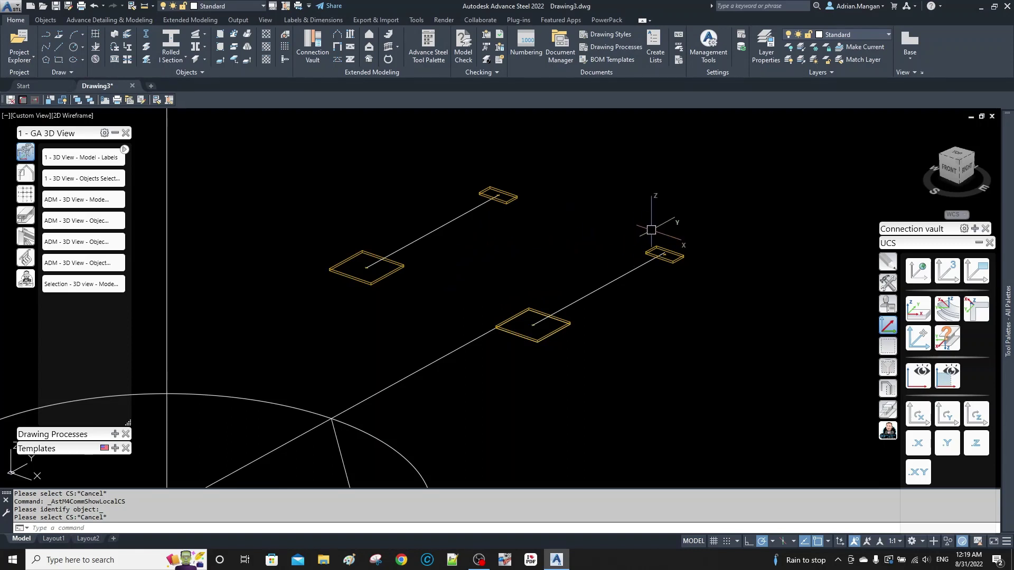
pyautogui.scroll(4, 661, 247)
pyautogui.scroll(-2, 663, 251)
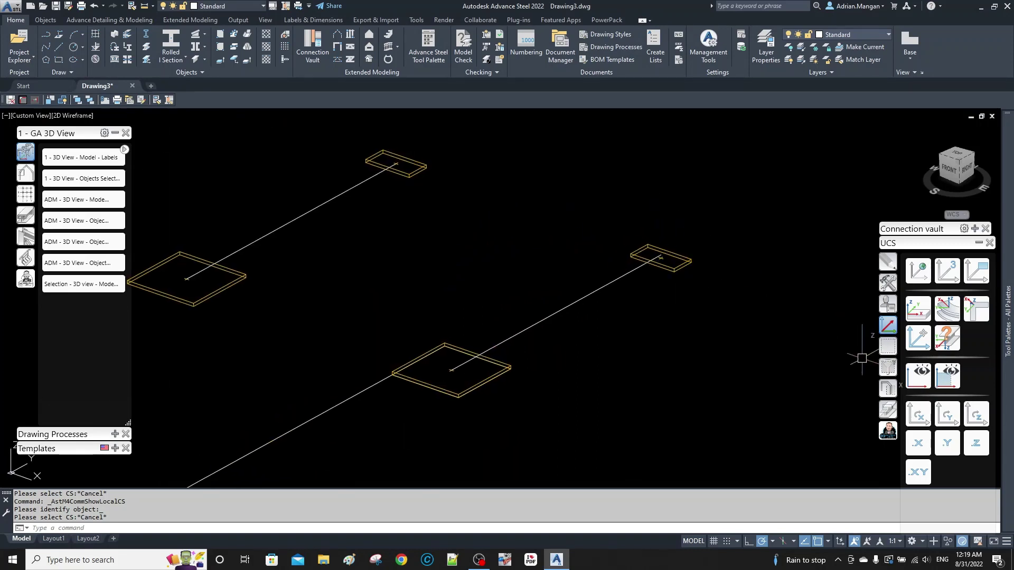
pyautogui.click(949, 371)
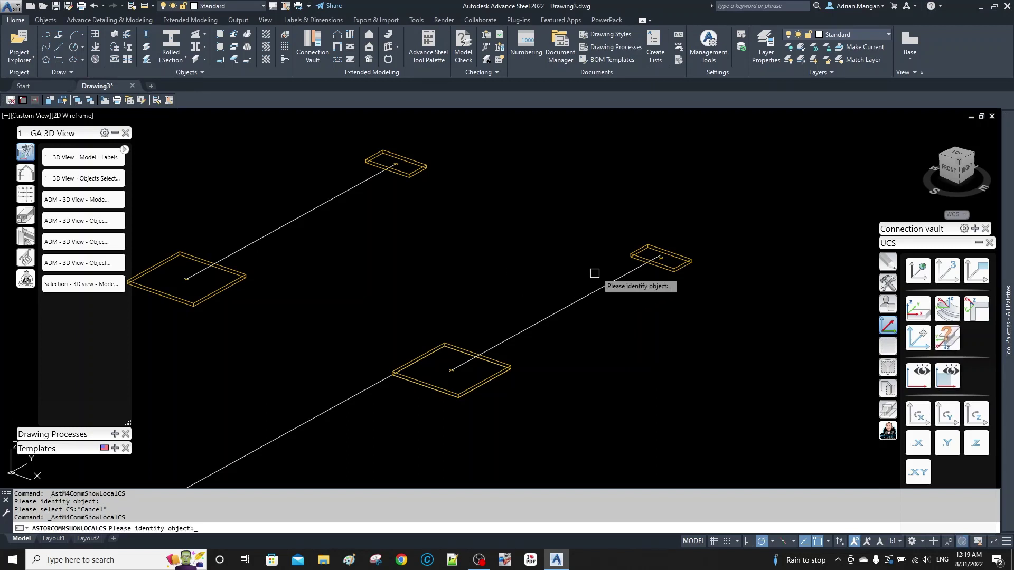
pyautogui.click(644, 249)
pyautogui.click(666, 238)
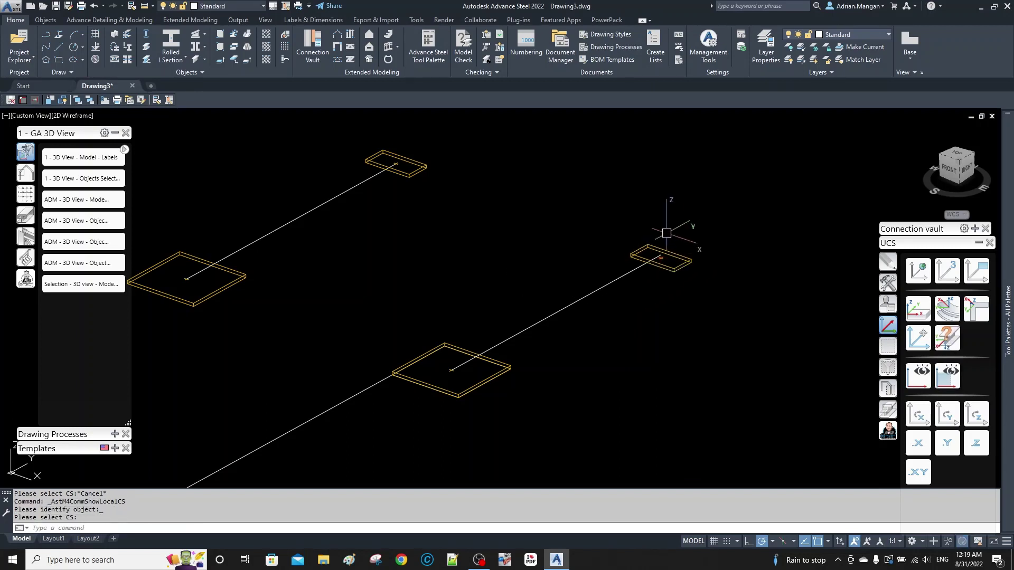
# Display the same small plate's local coordinate system again and examine its axis directions up close.
pyautogui.click(946, 375)
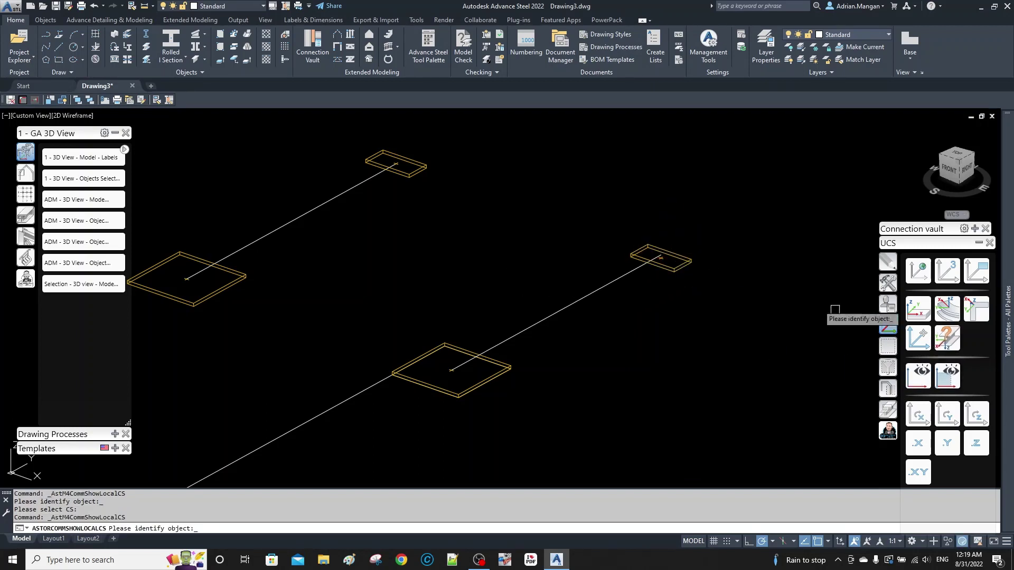
pyautogui.scroll(2, 697, 267)
pyautogui.click(687, 261)
pyautogui.scroll(4, 660, 227)
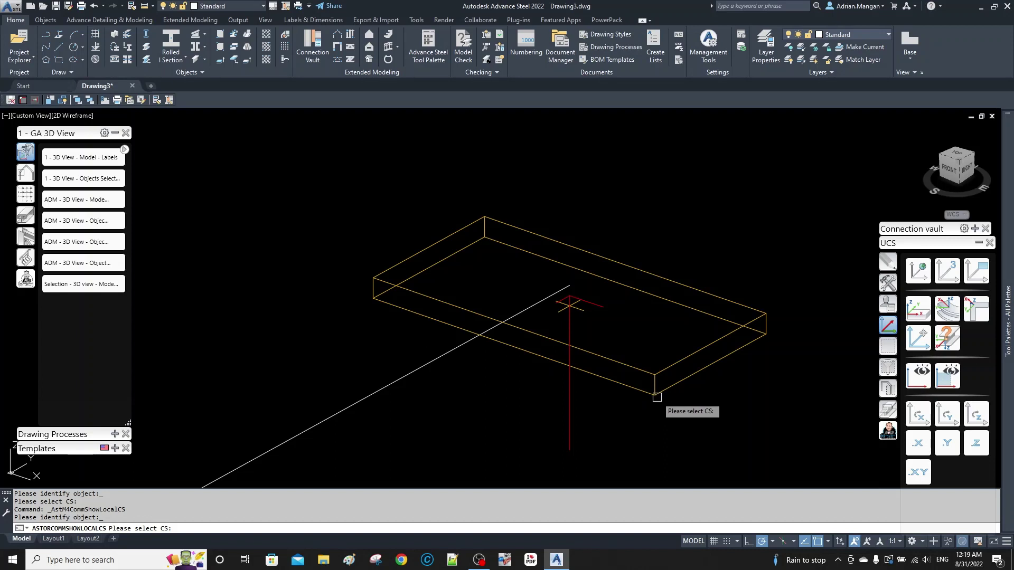
pyautogui.scroll(-2, 658, 397)
pyautogui.scroll(-3, 630, 201)
pyautogui.press('Escape')
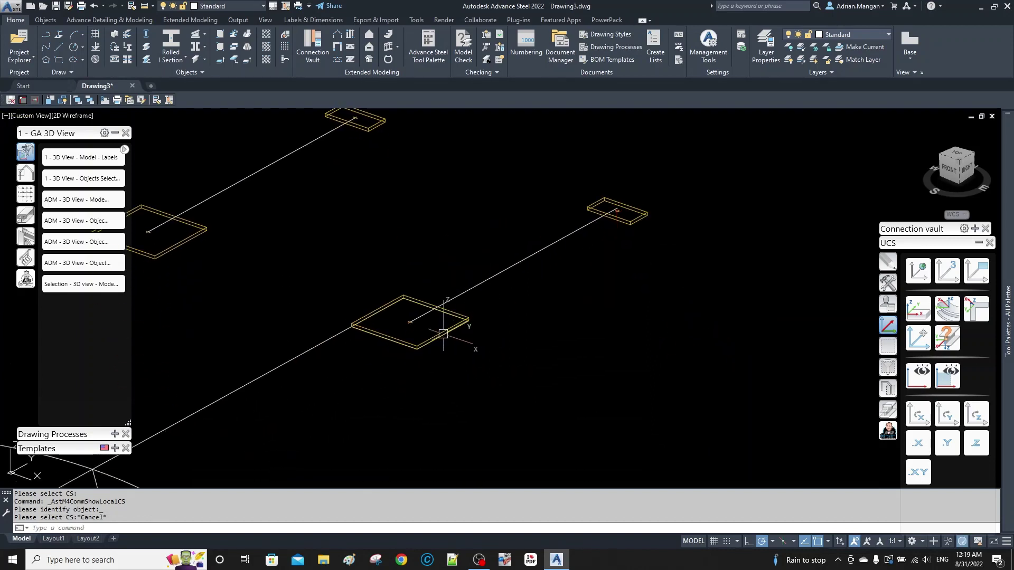
# Display the local coordinate system of the large plate at the near end of the original 4' line.
pyautogui.scroll(4, 418, 329)
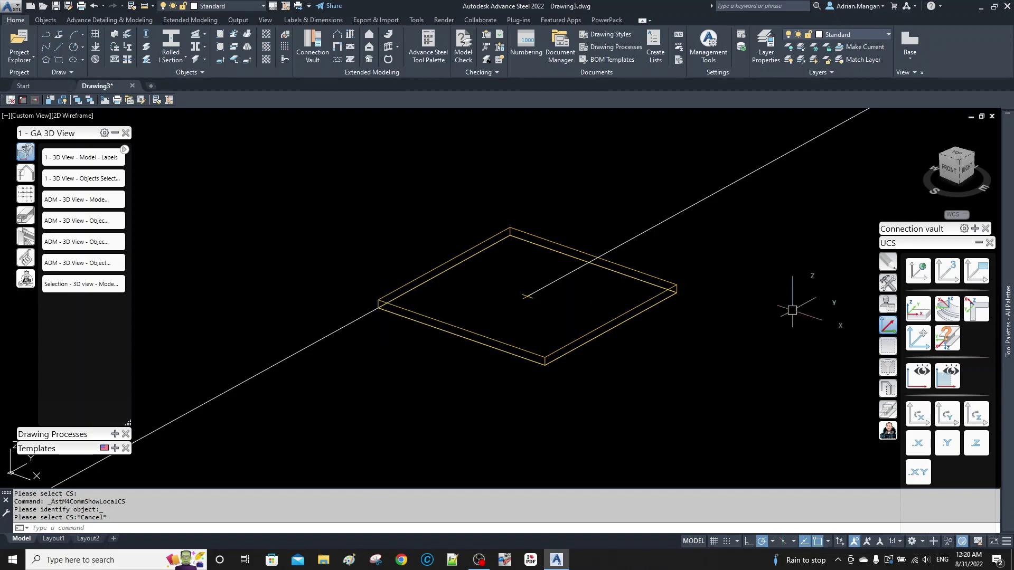
pyautogui.click(947, 338)
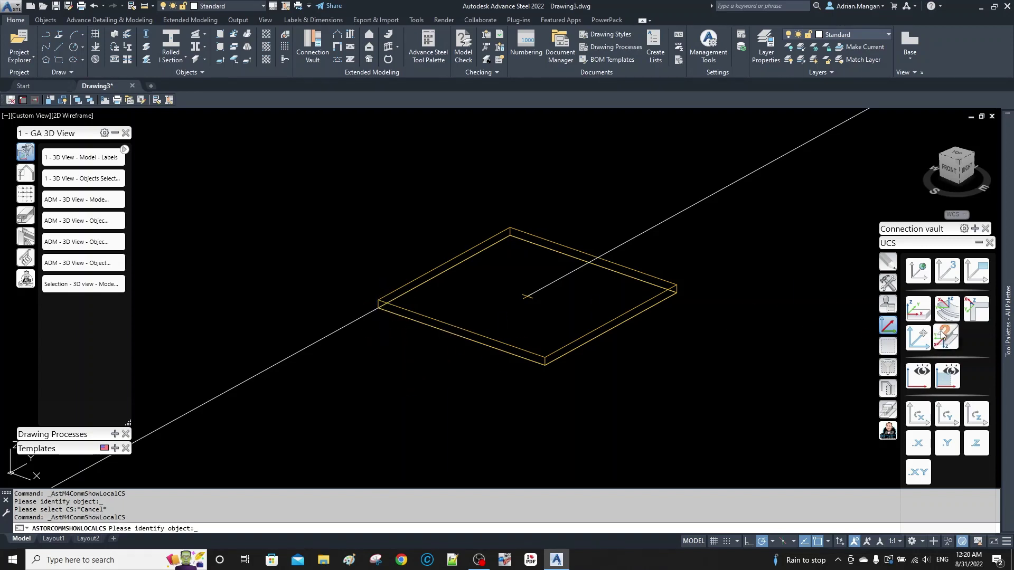
pyautogui.click(659, 278)
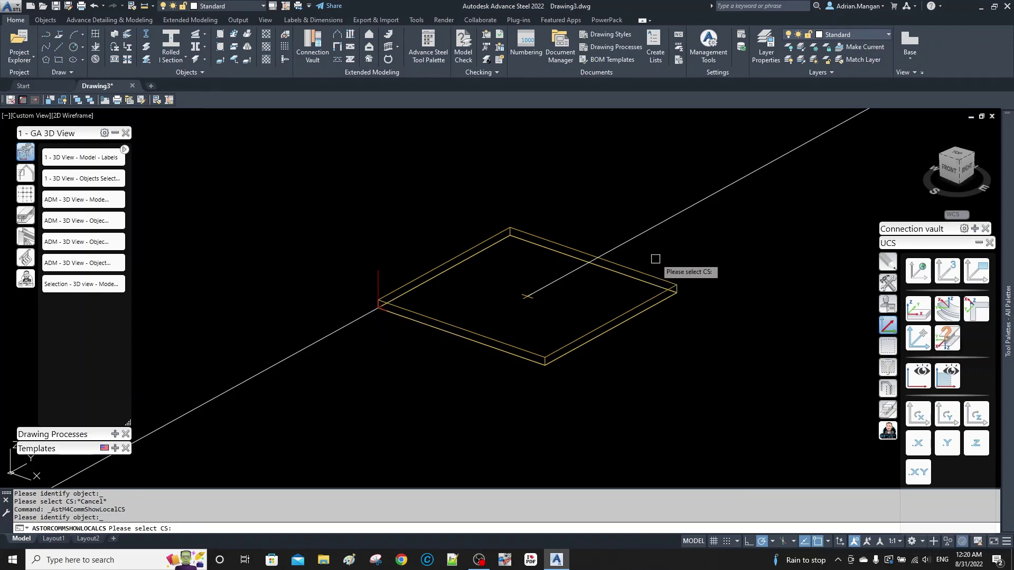
pyautogui.click(463, 258)
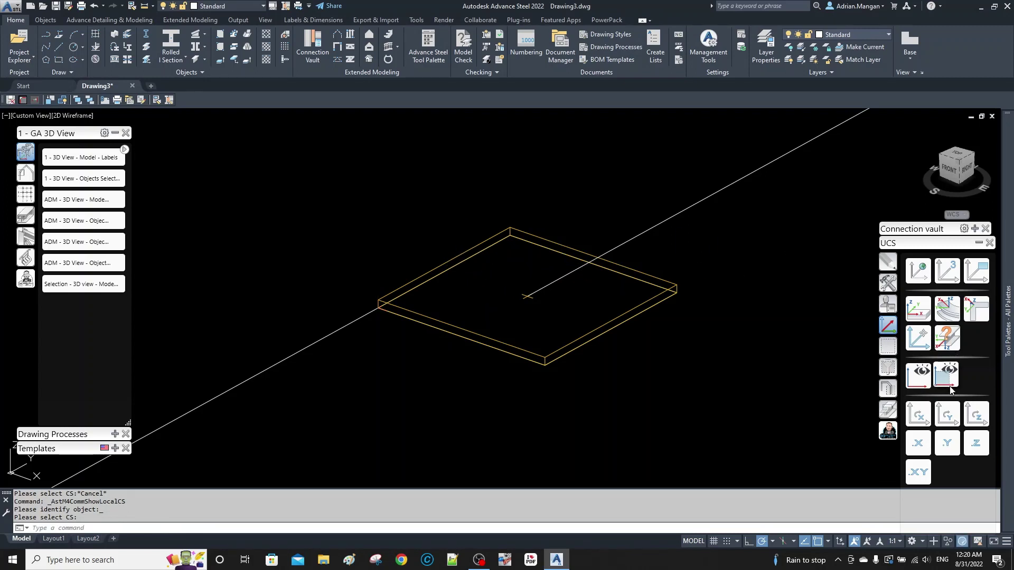
# Display the same large plate's local coordinate system once more to check its axis directions.
pyautogui.scroll(-4, 549, 267)
pyautogui.moveTo(515, 226); pyautogui.dragTo(470, 332, button='middle')
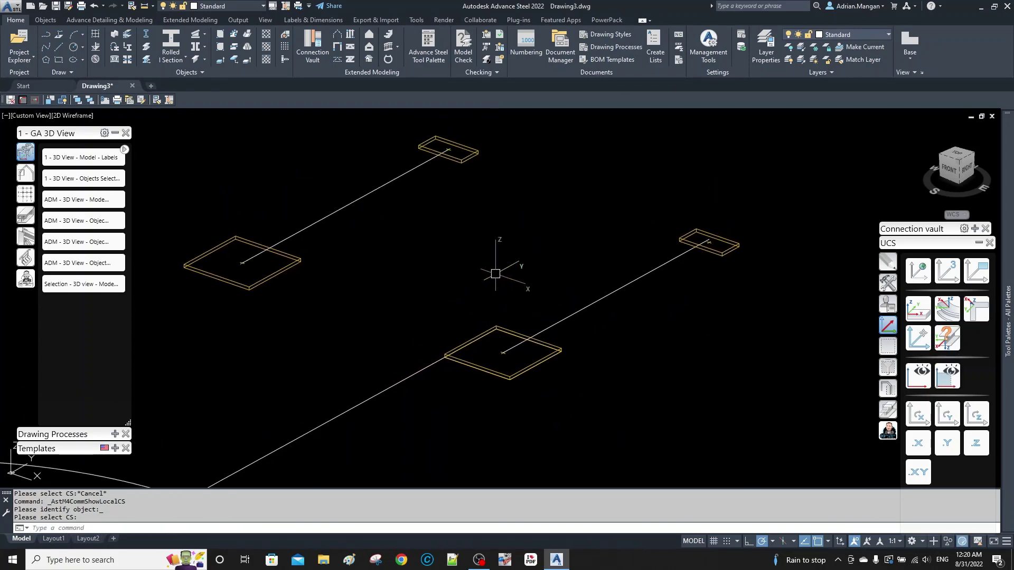
pyautogui.moveTo(496, 273); pyautogui.dragTo(521, 245, button='middle')
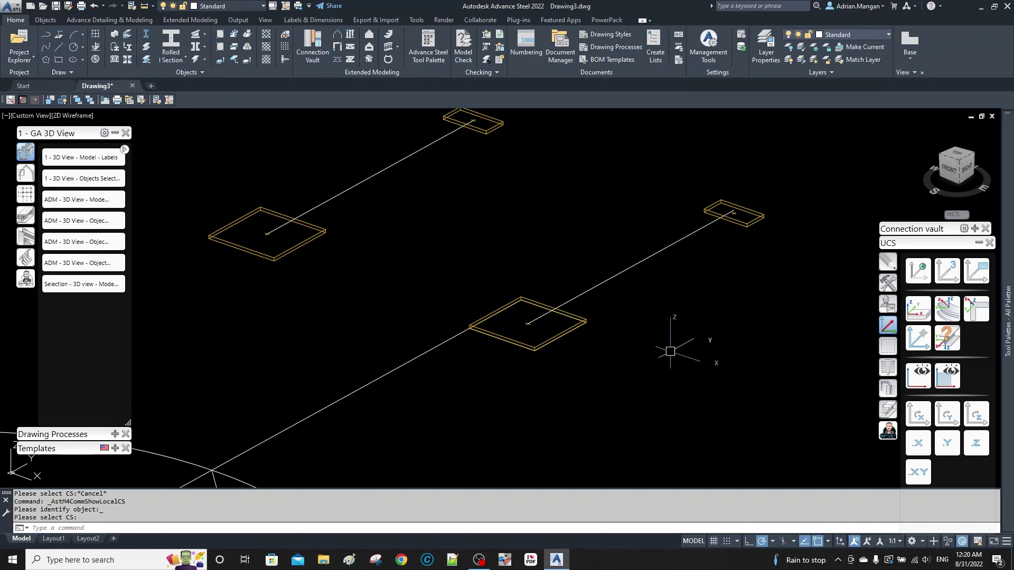
pyautogui.click(947, 340)
pyautogui.scroll(2, 566, 315)
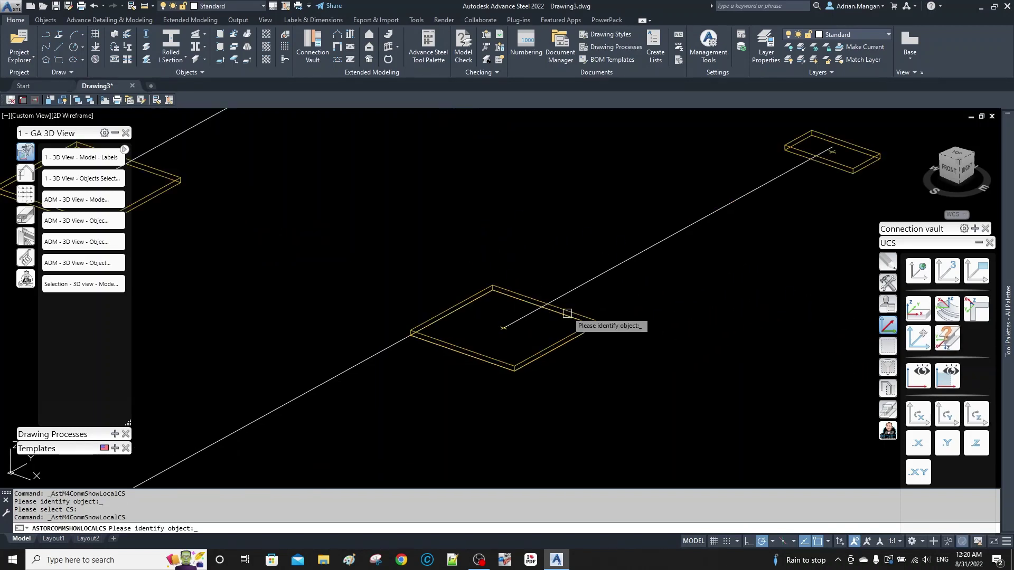
pyautogui.click(574, 311)
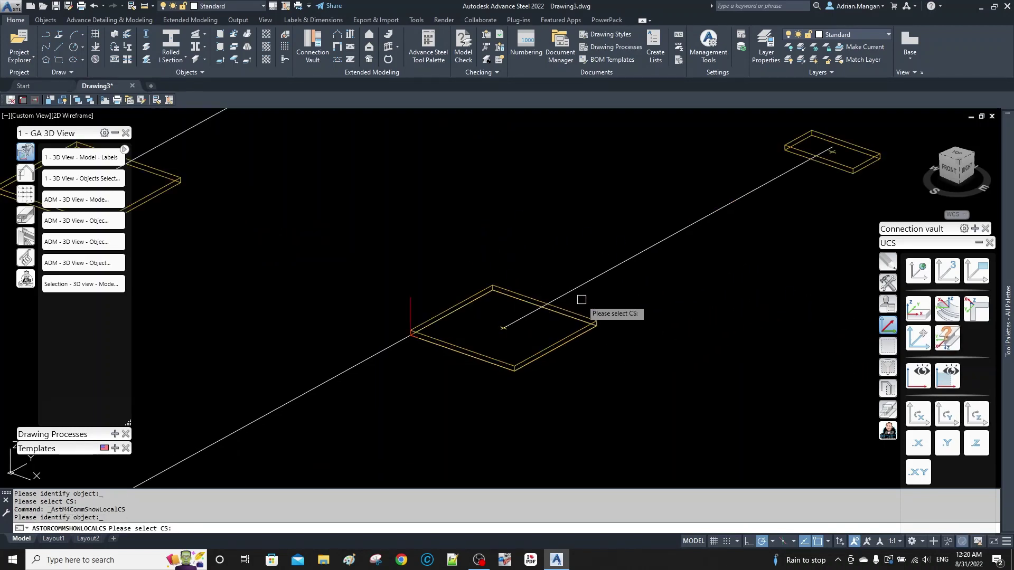
pyautogui.rightClick(581, 299)
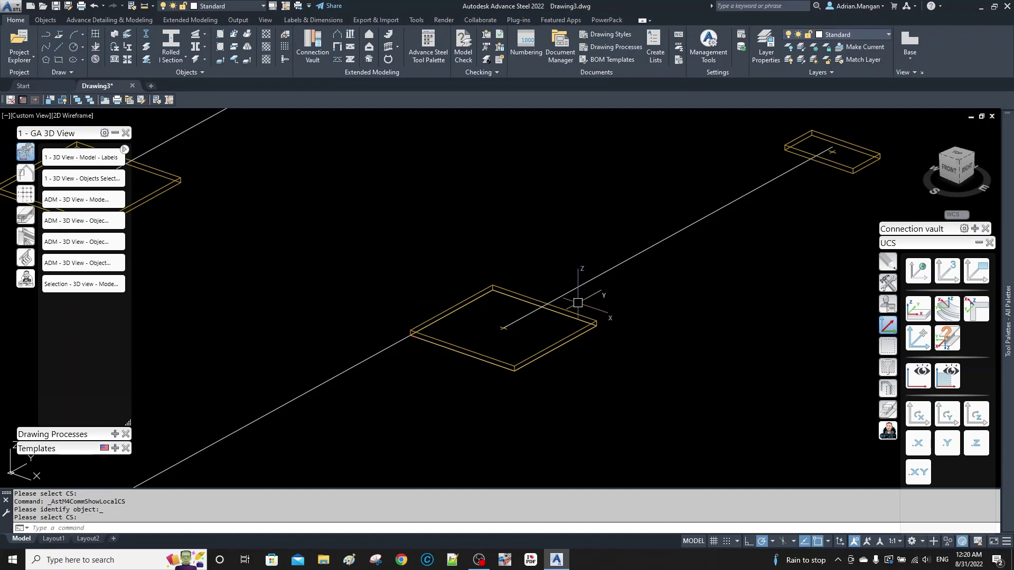
pyautogui.press('Escape')
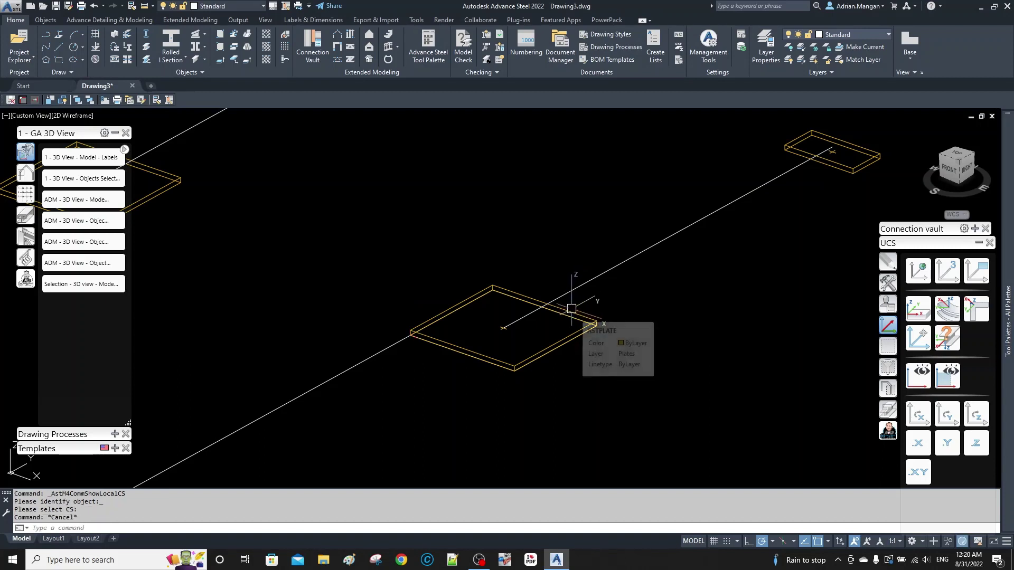
pyautogui.click(572, 308)
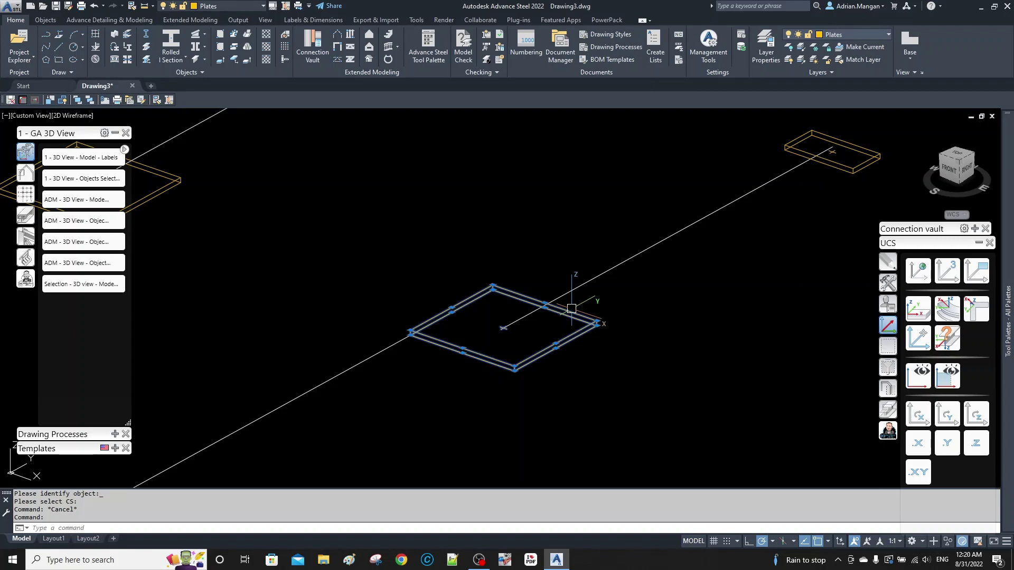
pyautogui.moveTo(618, 343); pyautogui.dragTo(549, 288, button='middle')
pyautogui.press('Escape')
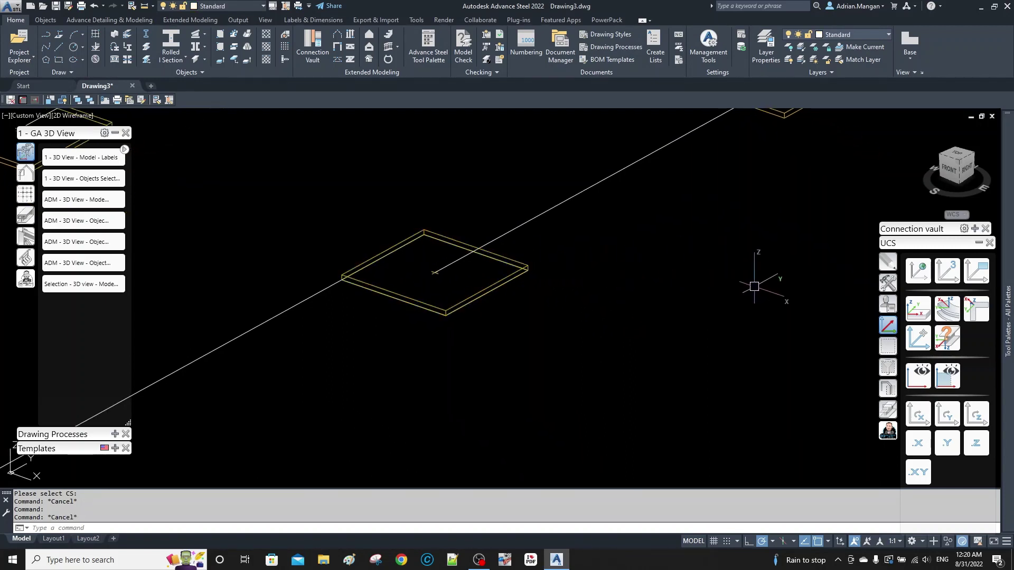
# Rotate the UCS twice about X so Z points downward, and draw a rectangle beside the large plate on the original line.
pyautogui.click(911, 415)
pyautogui.click(910, 414)
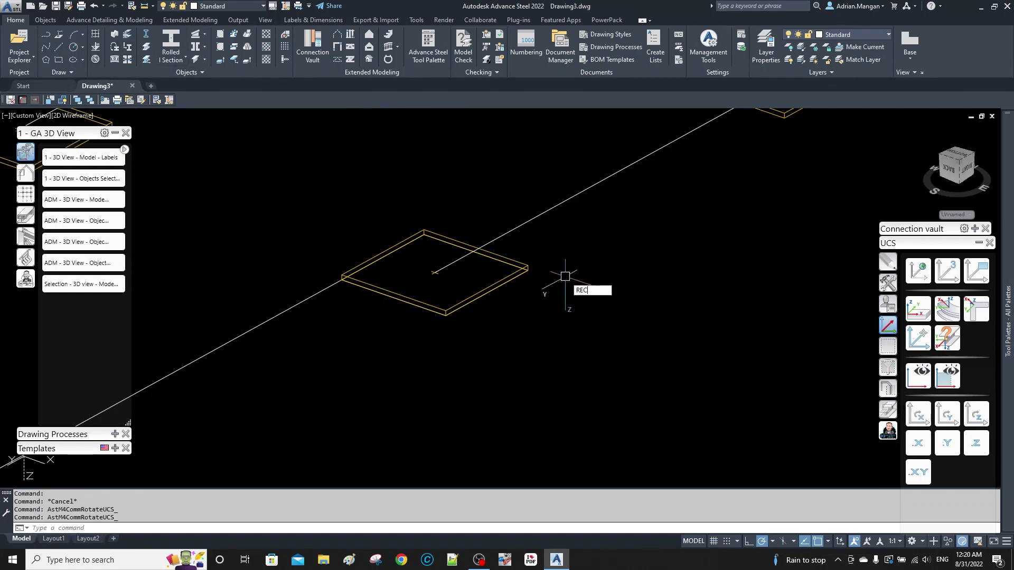
pyautogui.press('Return')
pyautogui.click(623, 242)
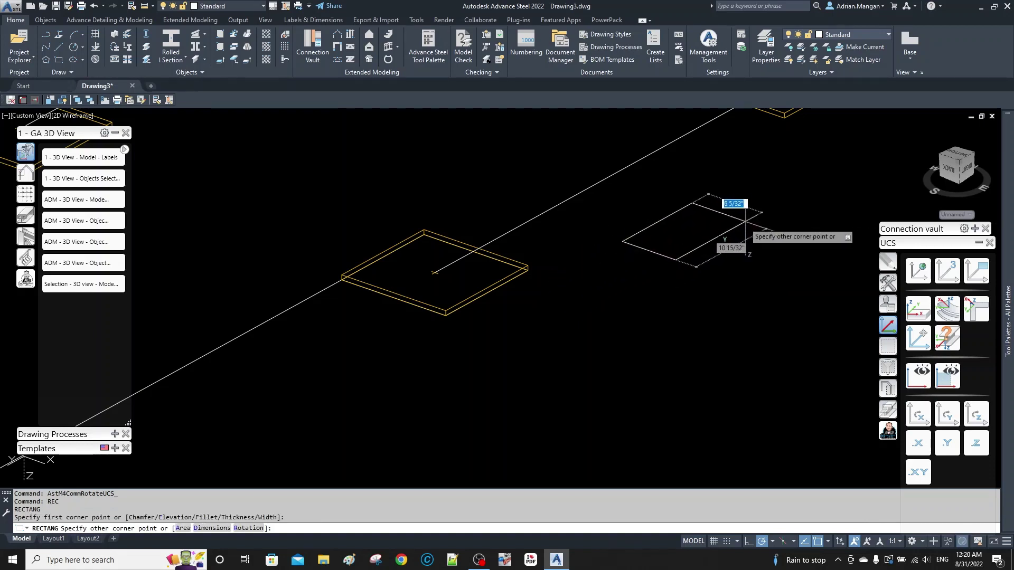
pyautogui.click(742, 236)
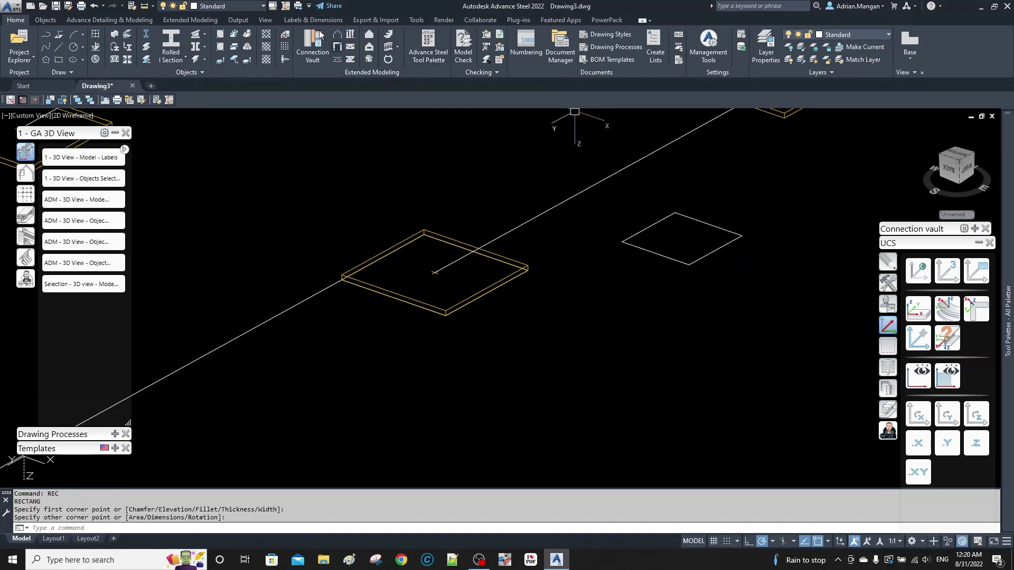
# Convert the new rectangle into a plate, keeping the default plate properties.
pyautogui.click(650, 227)
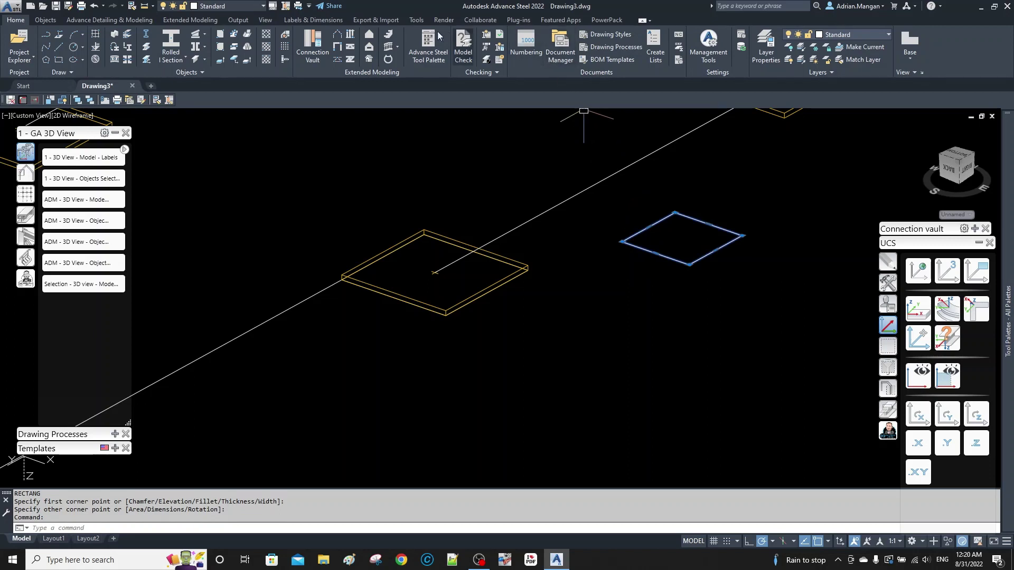
pyautogui.click(44, 21)
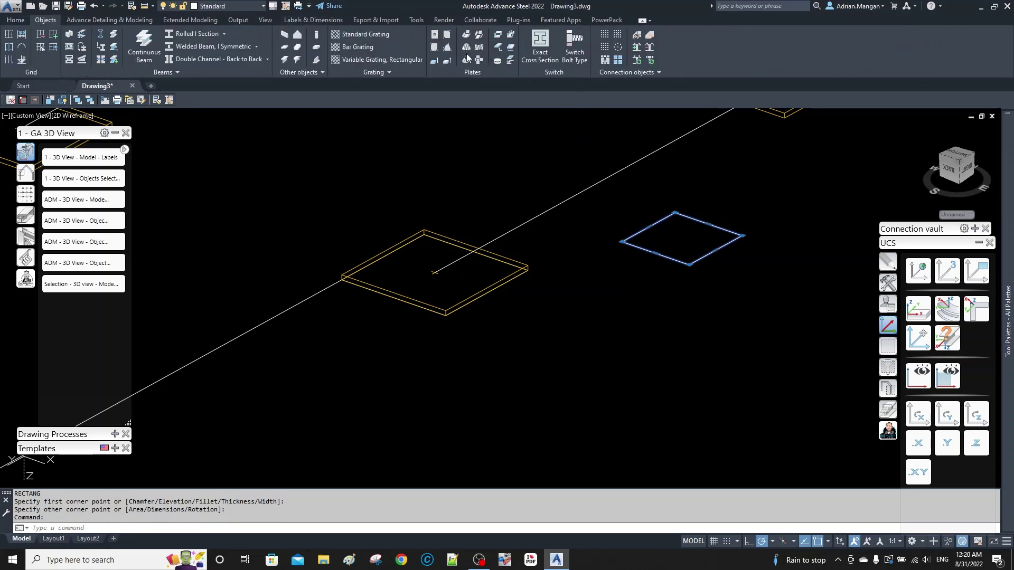
pyautogui.click(435, 60)
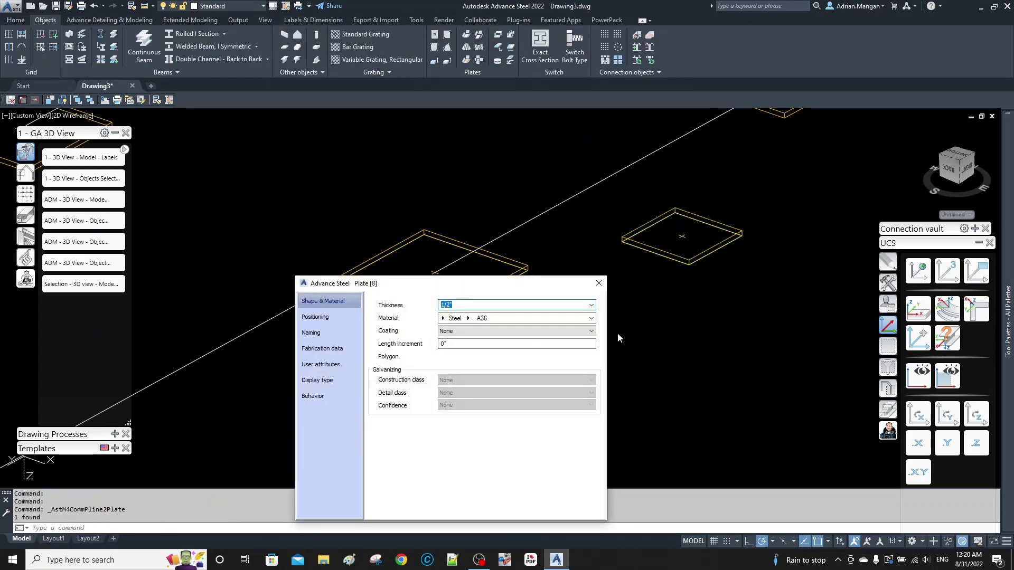
pyautogui.click(599, 284)
# Display the local coordinate system of the plate just converted from the rectangle.
pyautogui.moveTo(1007, 327)
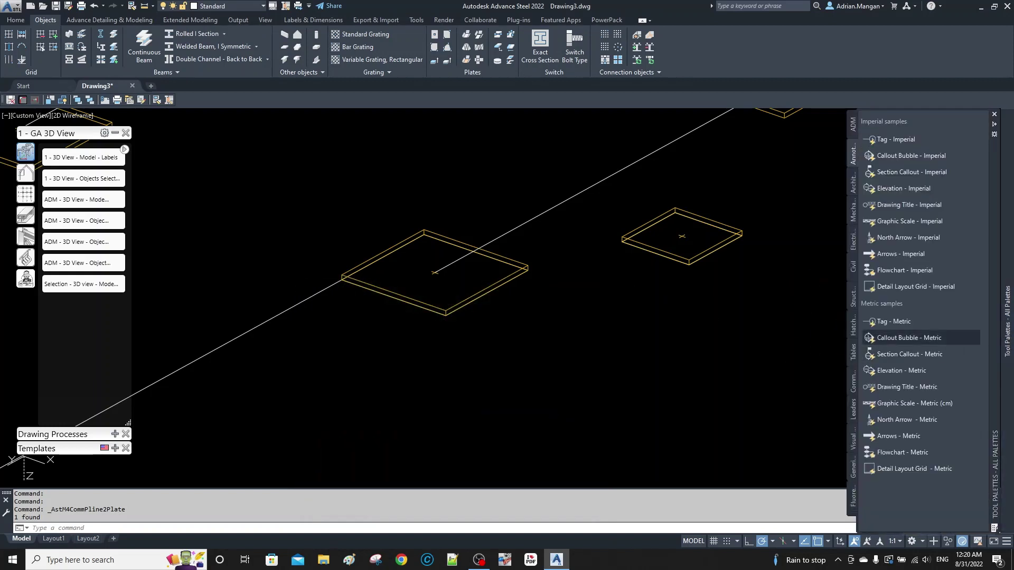
pyautogui.click(947, 337)
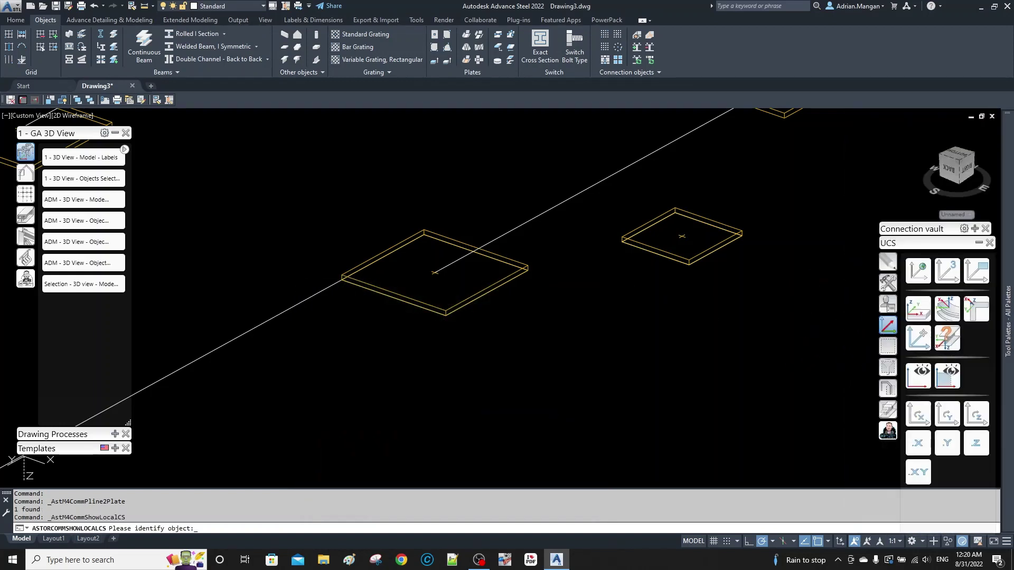
pyautogui.click(739, 234)
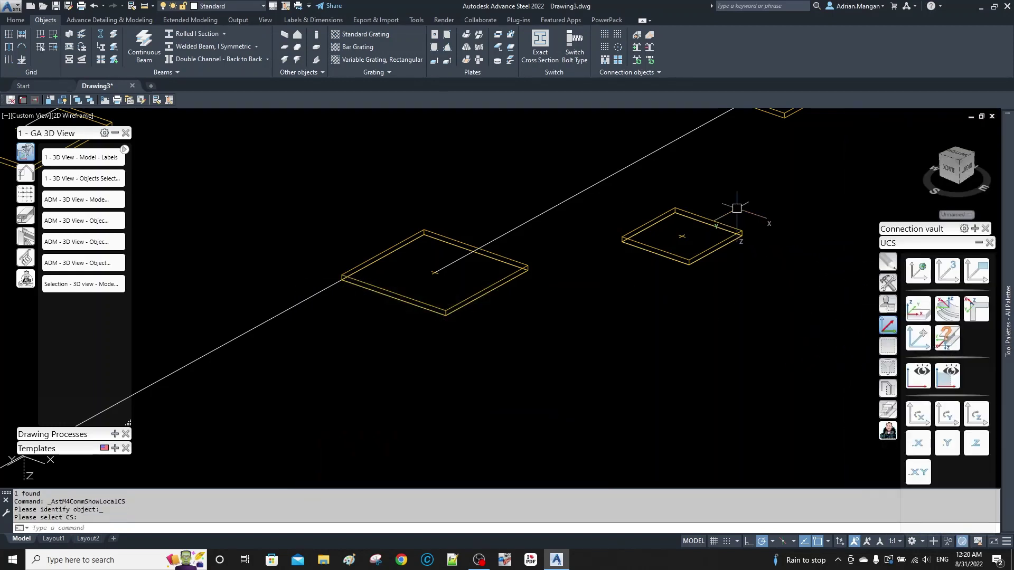
# Create a rectangular plate of about 9" by 5 25/32" from two diagonal points, beyond the converted plate.
pyautogui.scroll(-5, 736, 210)
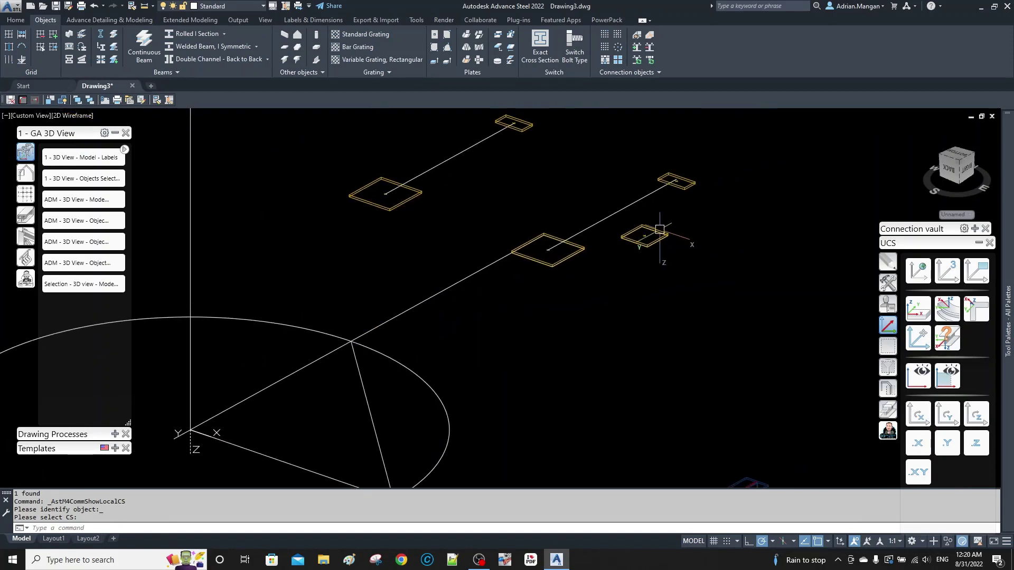
pyautogui.scroll(2, 694, 177)
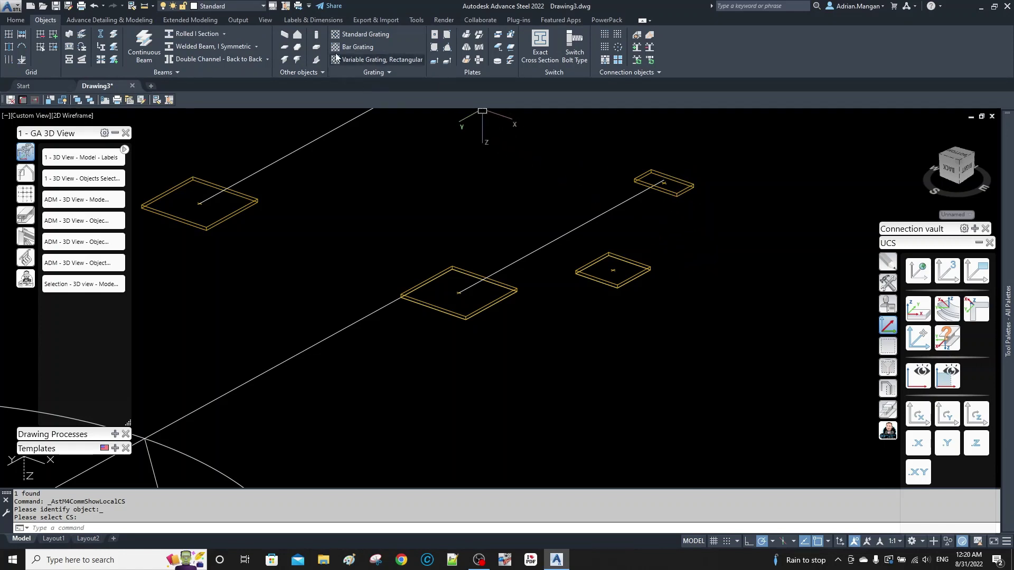
pyautogui.click(434, 34)
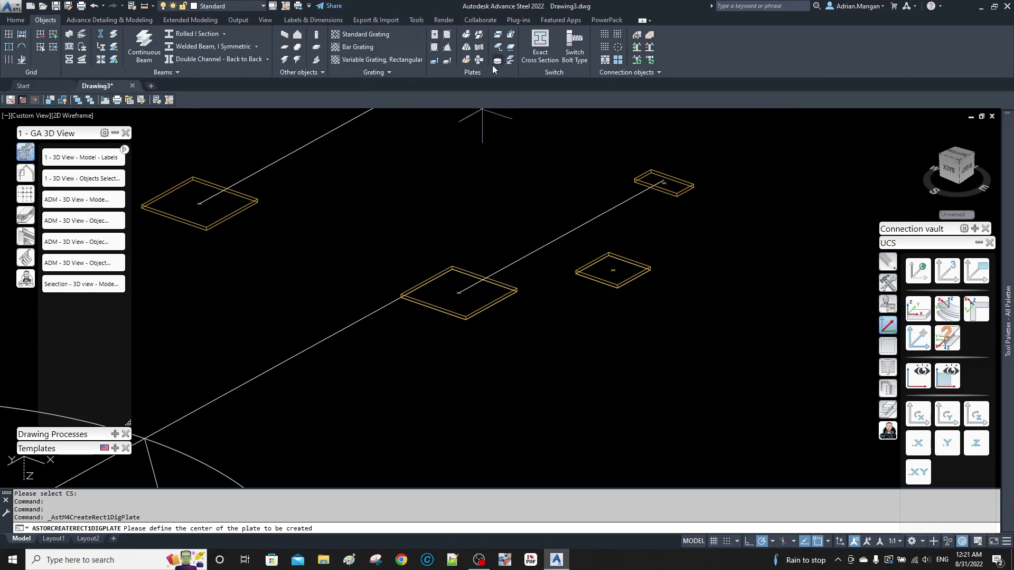
pyautogui.click(447, 34)
pyautogui.click(703, 237)
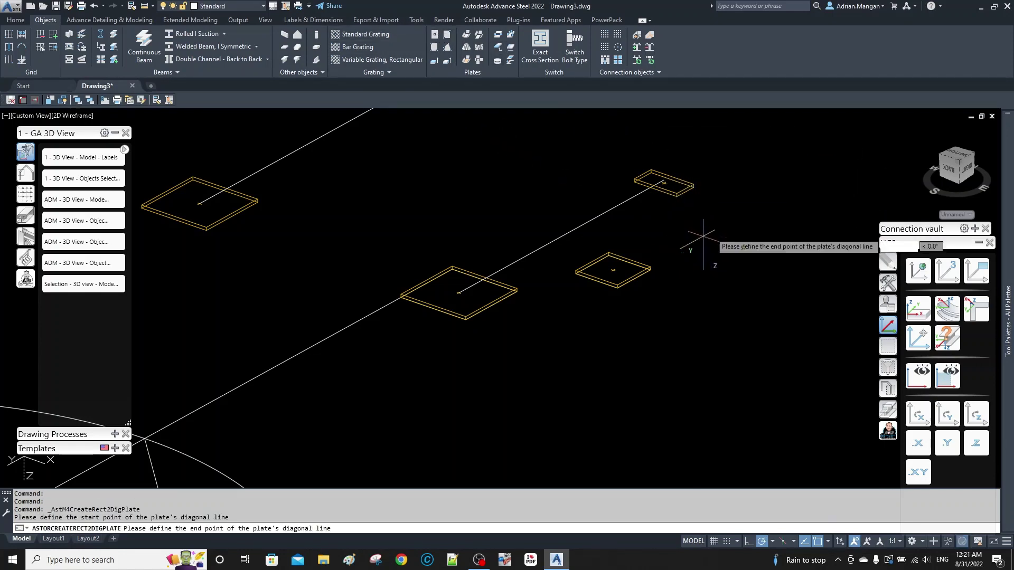
pyautogui.click(776, 242)
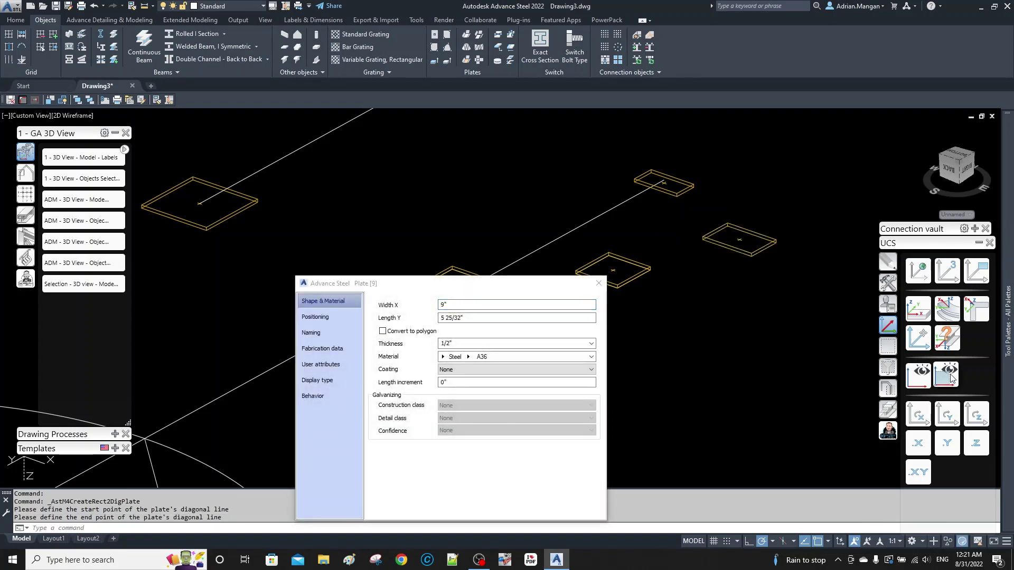
# Display the local coordinate system of the new two-point rectangular plate, and inspect the large plate at the line's near end.
pyautogui.click(950, 343)
pyautogui.click(758, 238)
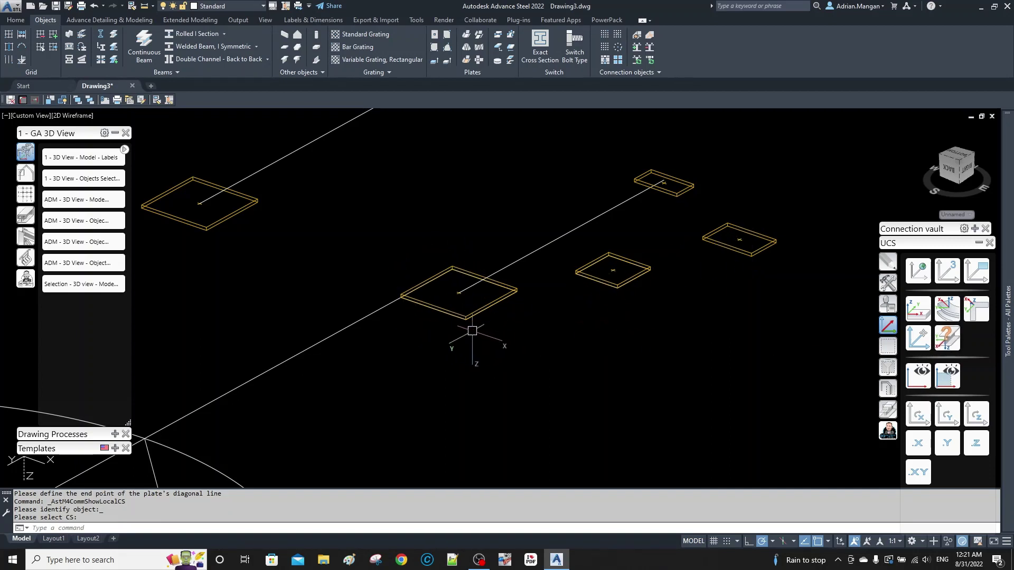
pyautogui.moveTo(507, 265); pyautogui.dragTo(581, 270, button='middle')
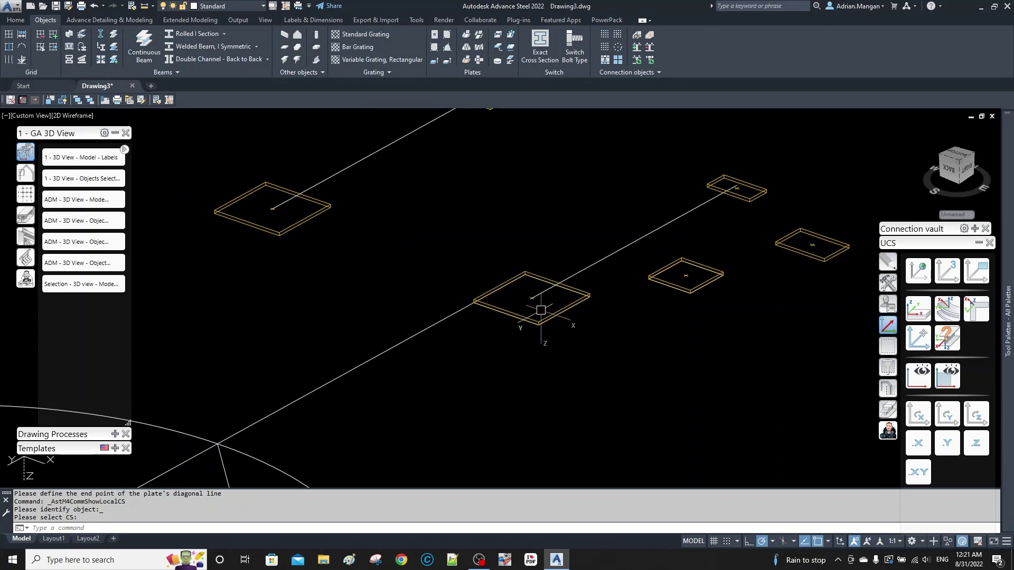
pyautogui.scroll(5, 578, 287)
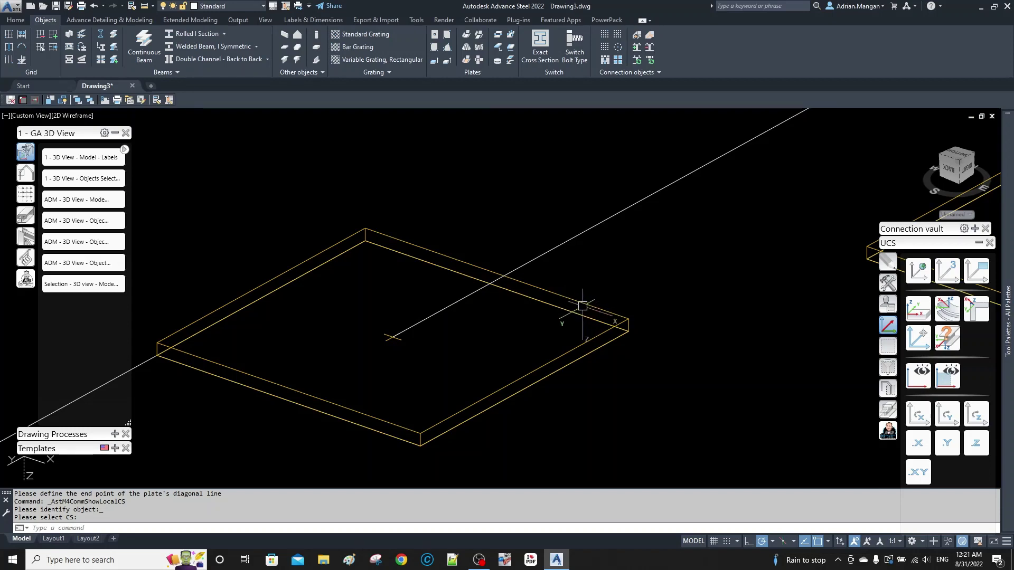
pyautogui.press('Escape')
# Collapse the GA 3D View palette to free up the drawing area around the plates and beams.
pyautogui.scroll(-2, 589, 299)
pyautogui.scroll(-5, 595, 291)
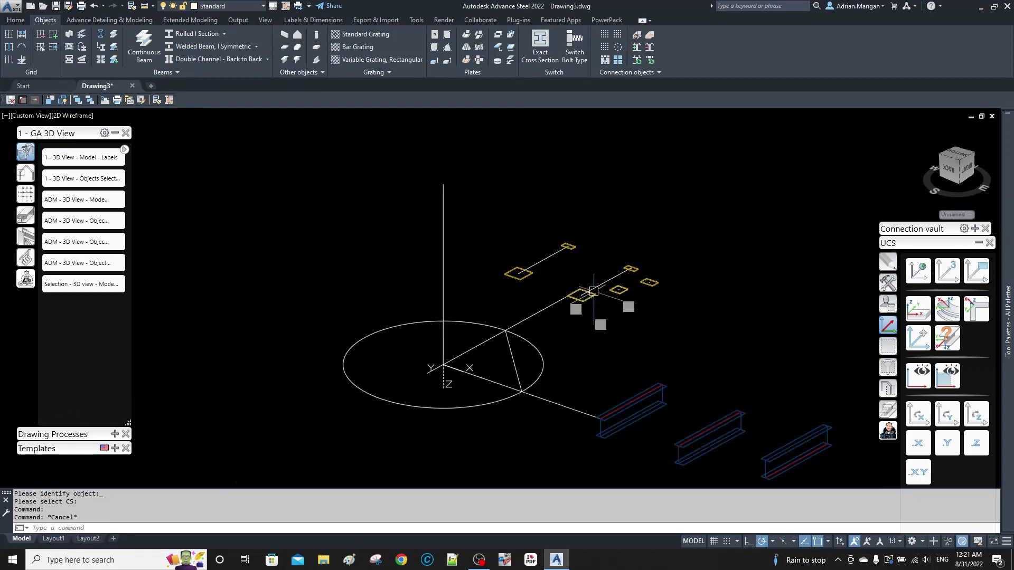
pyautogui.moveTo(596, 291); pyautogui.dragTo(547, 284, button='middle')
pyautogui.scroll(3, 564, 266)
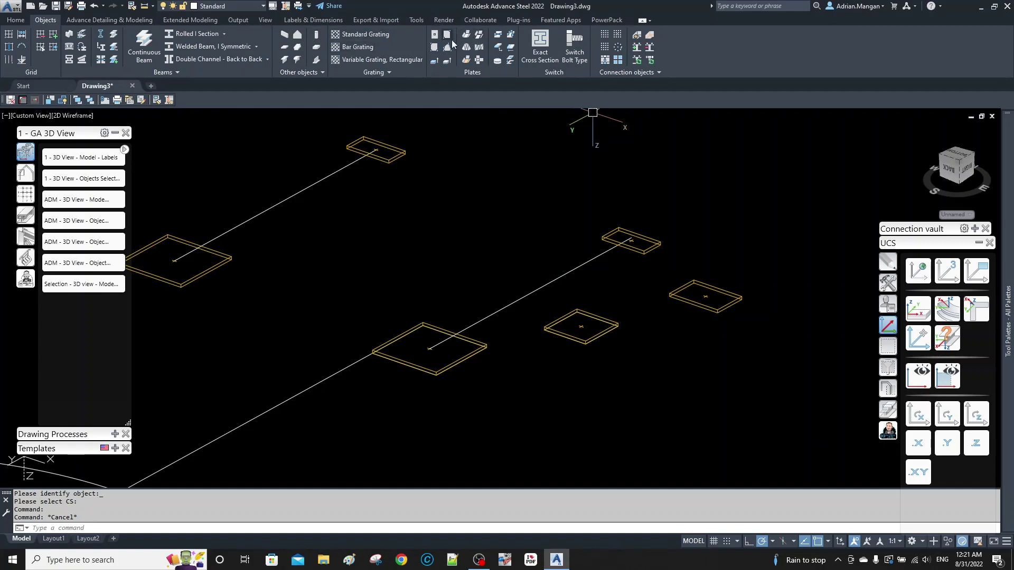
pyautogui.press('Escape')
pyautogui.scroll(-5, 787, 339)
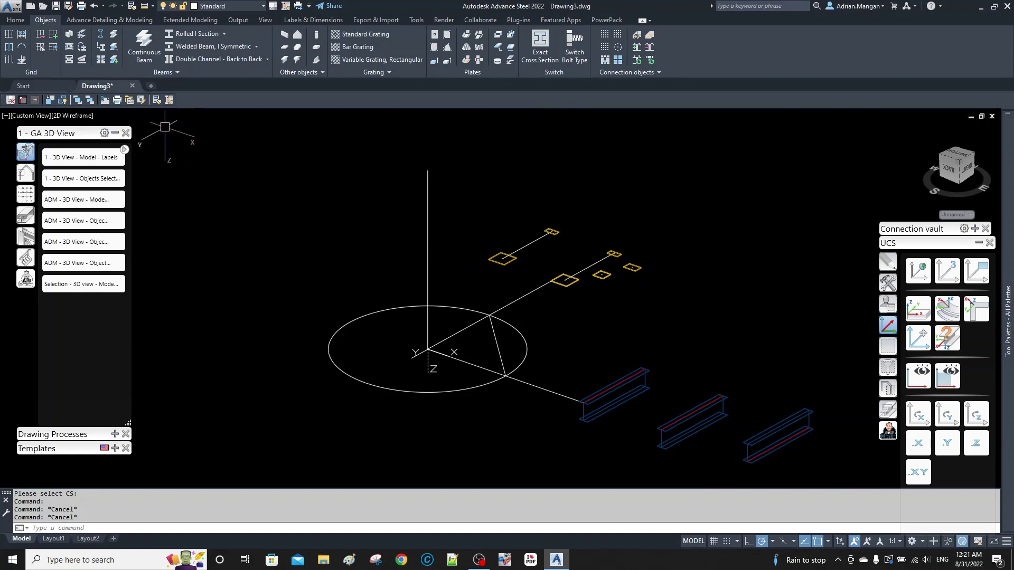
pyautogui.click(115, 134)
pyautogui.scroll(2, 663, 268)
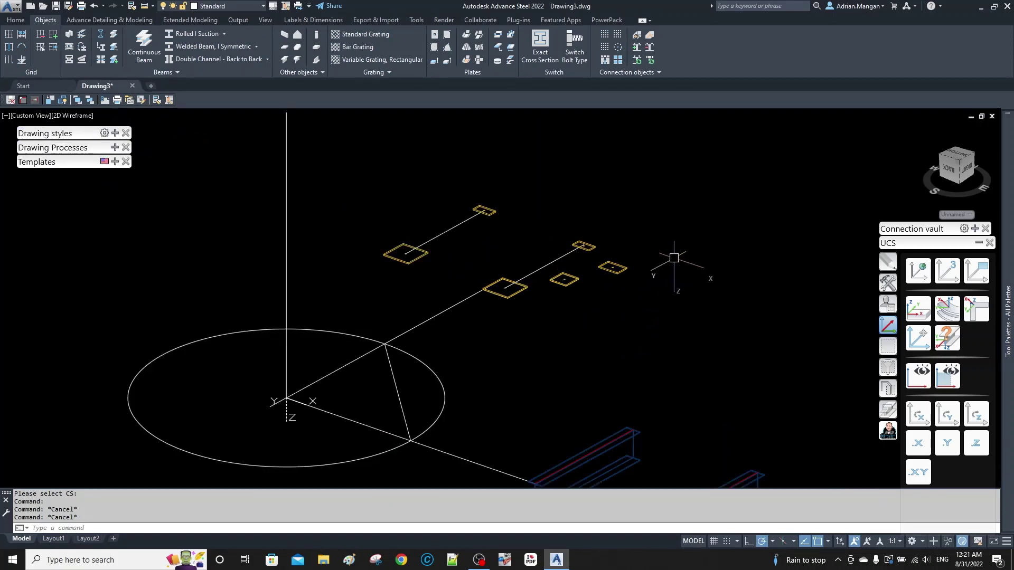
pyautogui.moveTo(1007, 343)
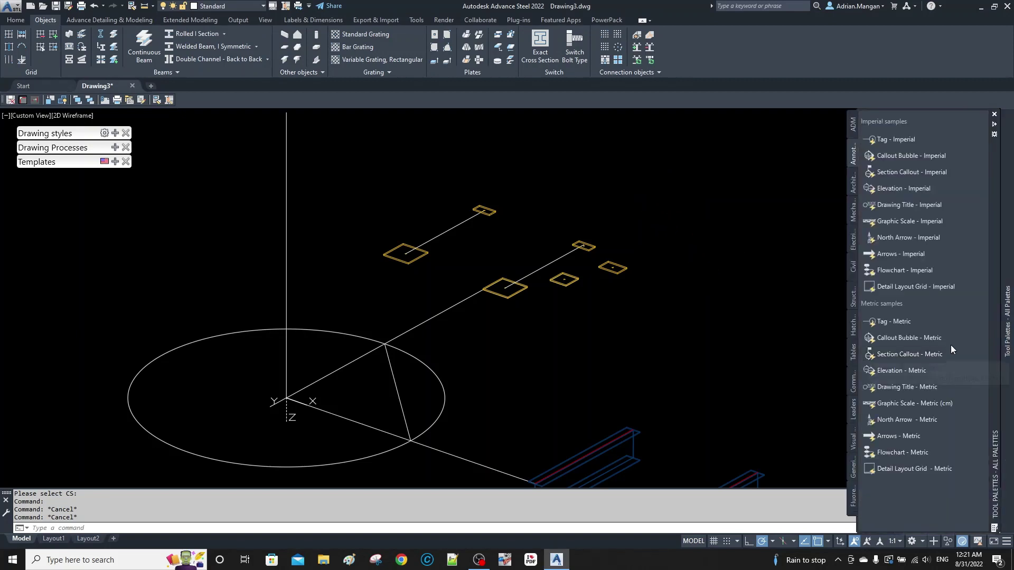